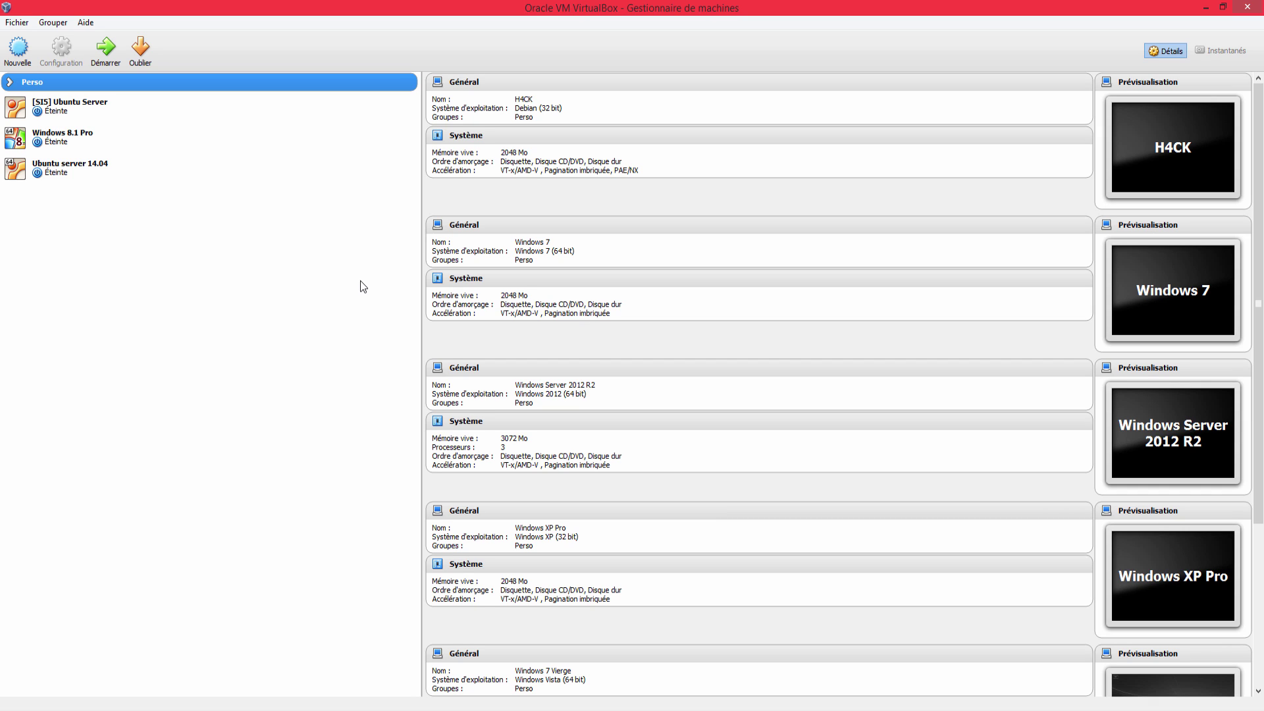
- Start a new virtual machine named Windows 10, of type Microsoft Windows and version Windows 8.1 (64 bit)
click(29, 56)
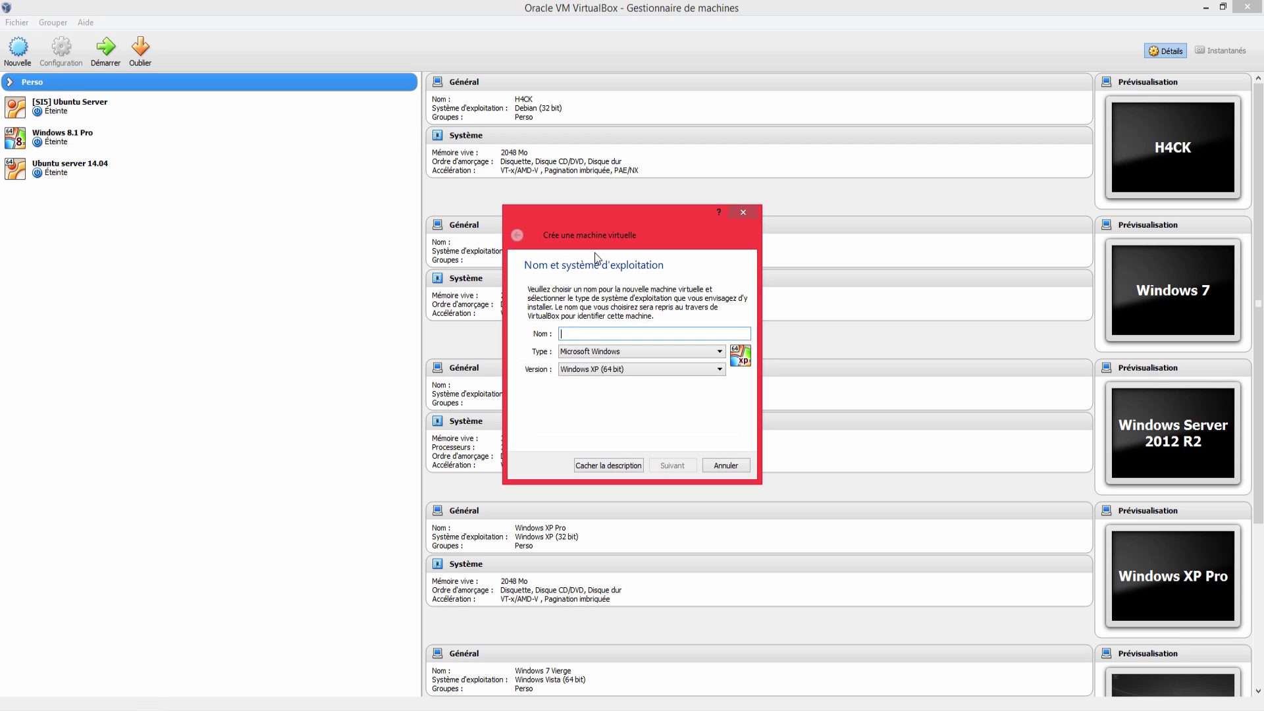
text(Windows 10)
click(623, 369)
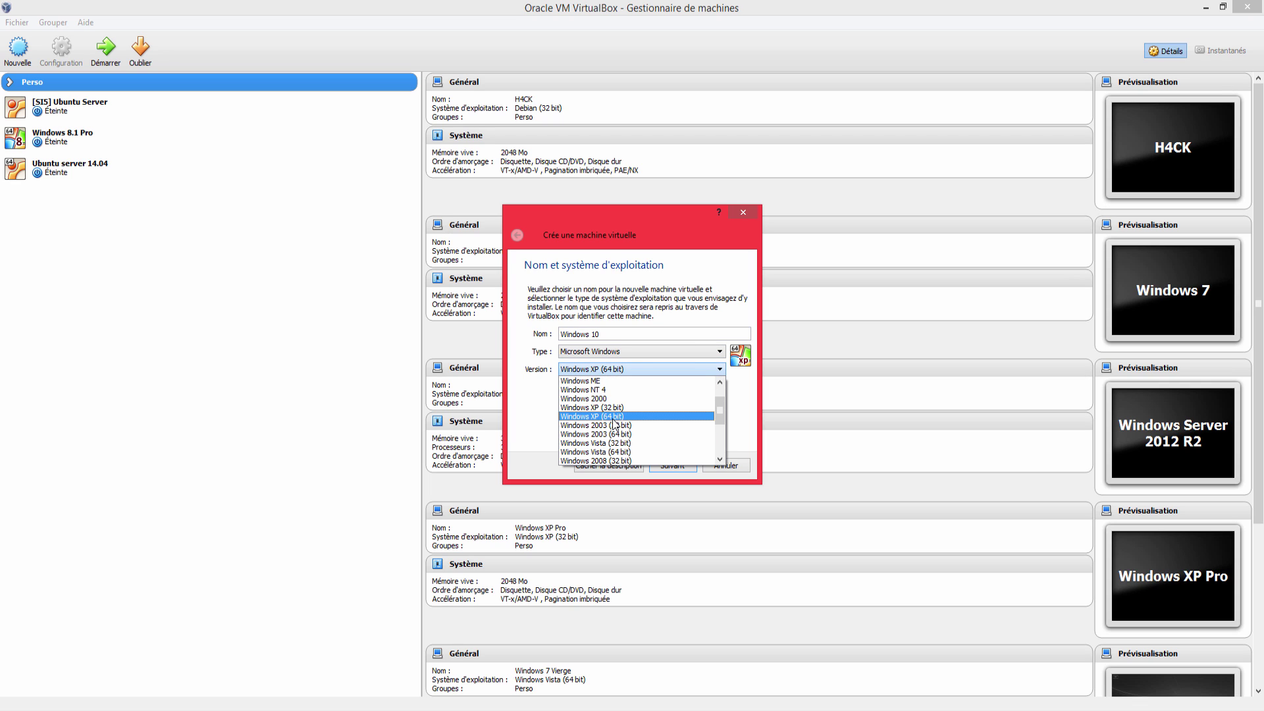
scroll(614, 425, down, 3)
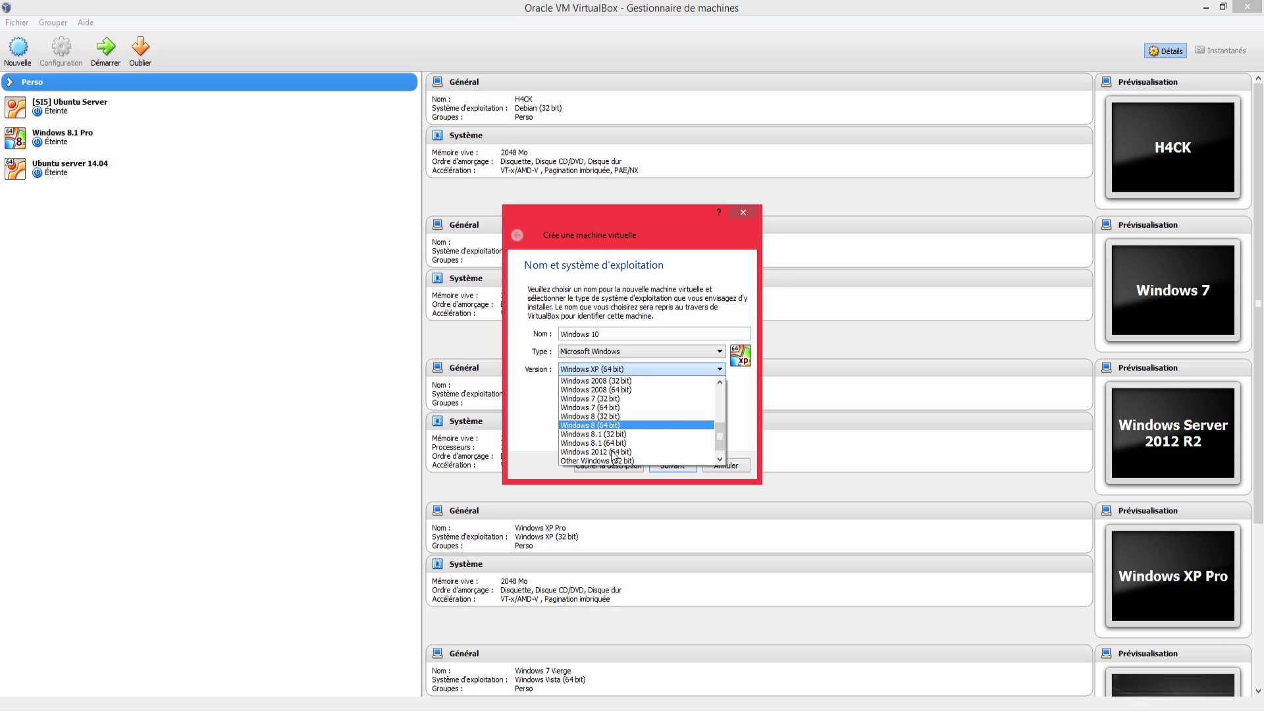
click(629, 444)
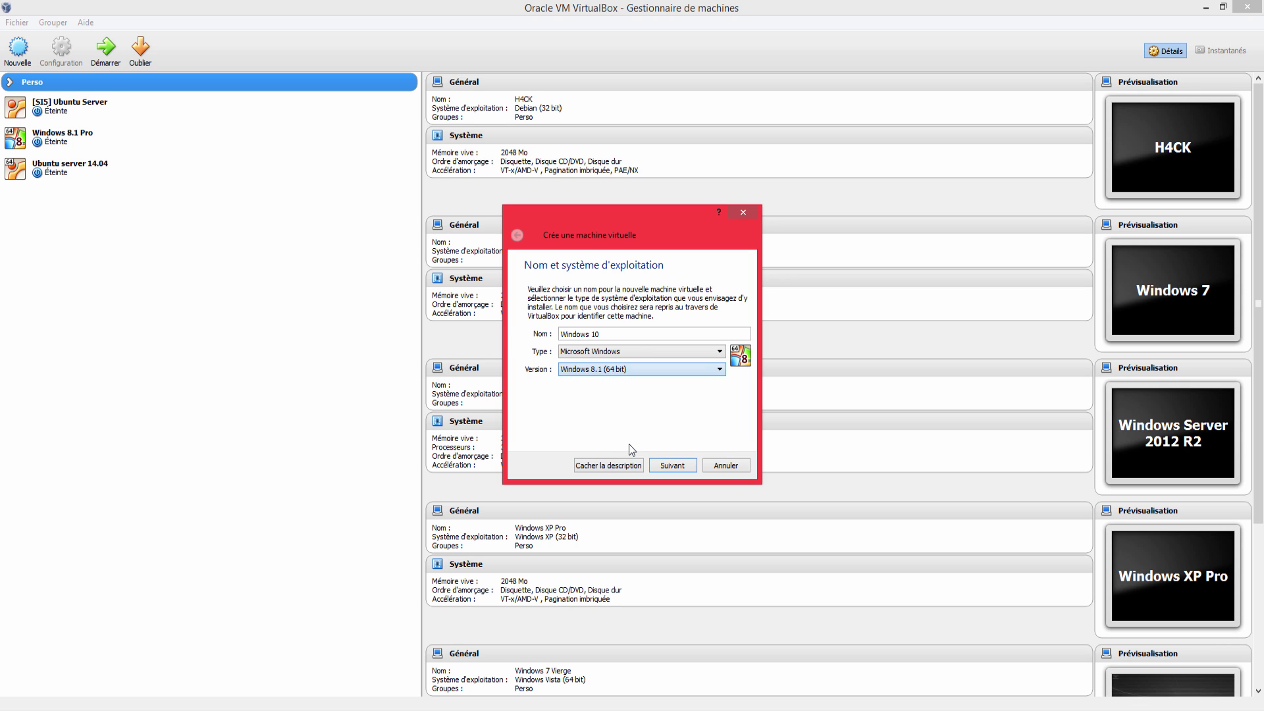
click(669, 467)
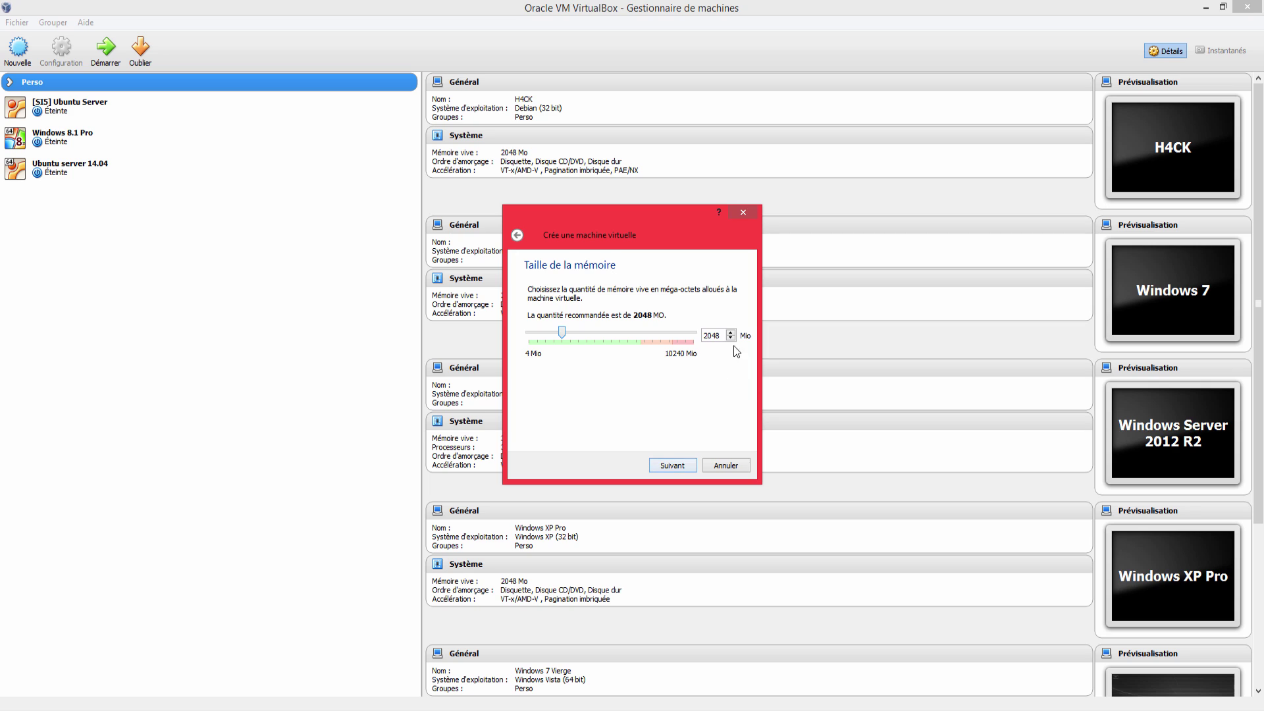
- Set the new machine's memory to 4048 MB and continue to the hard disk page
key(Delete)
key(Delete)
text(4)
key(BackSpace)
key(BackSpace)
text(048)
click(678, 469)
- Create a dynamically allocated VHD virtual hard disk named Windows 10 with a size of 25 GB
click(667, 468)
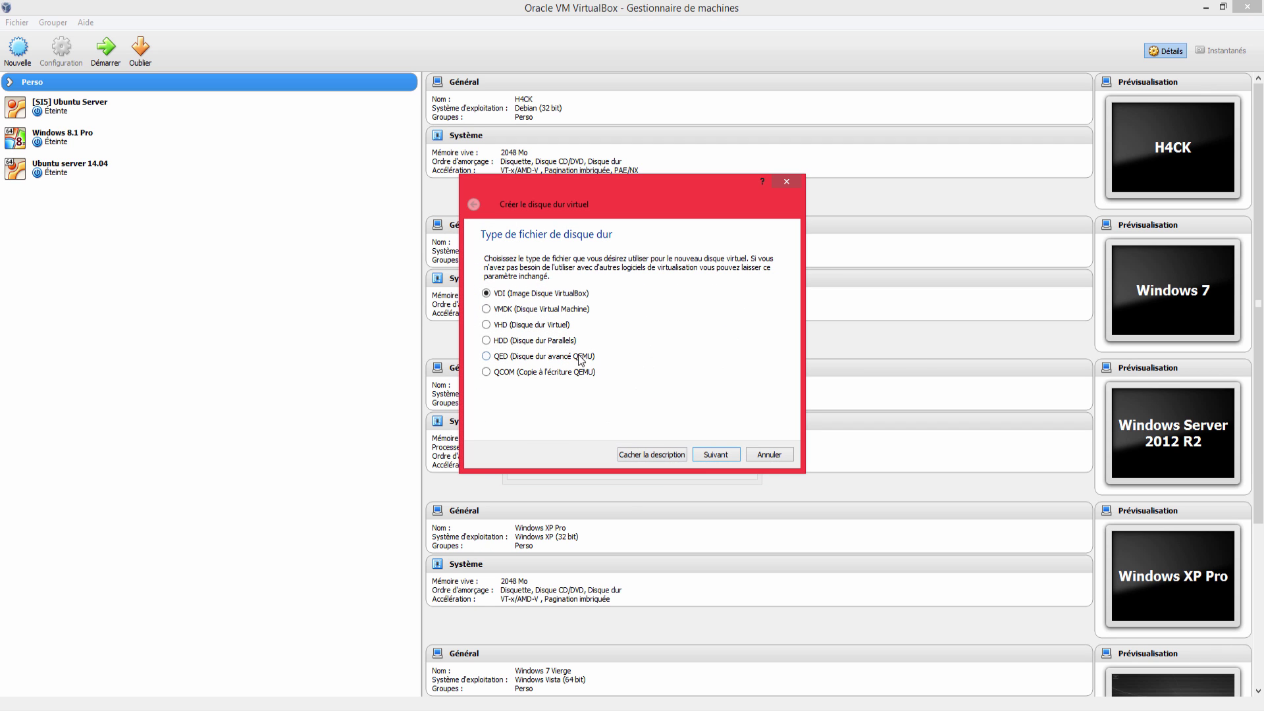
click(541, 325)
click(708, 455)
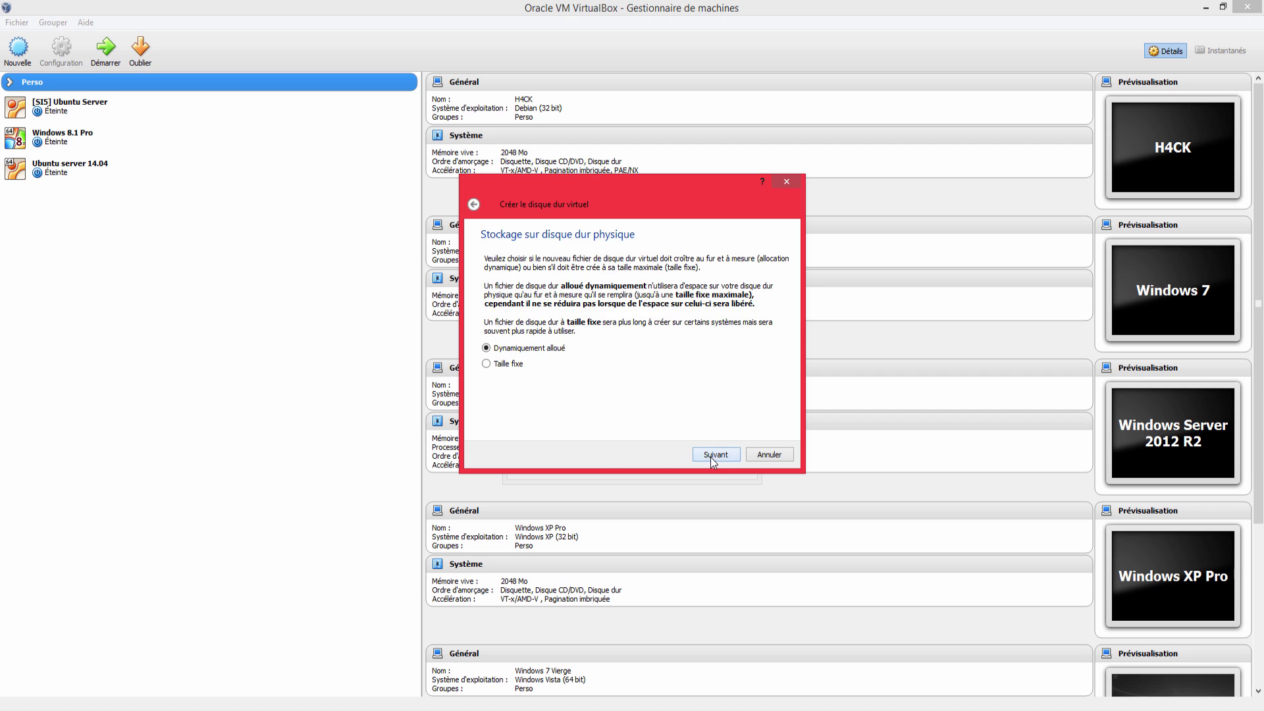
click(735, 455)
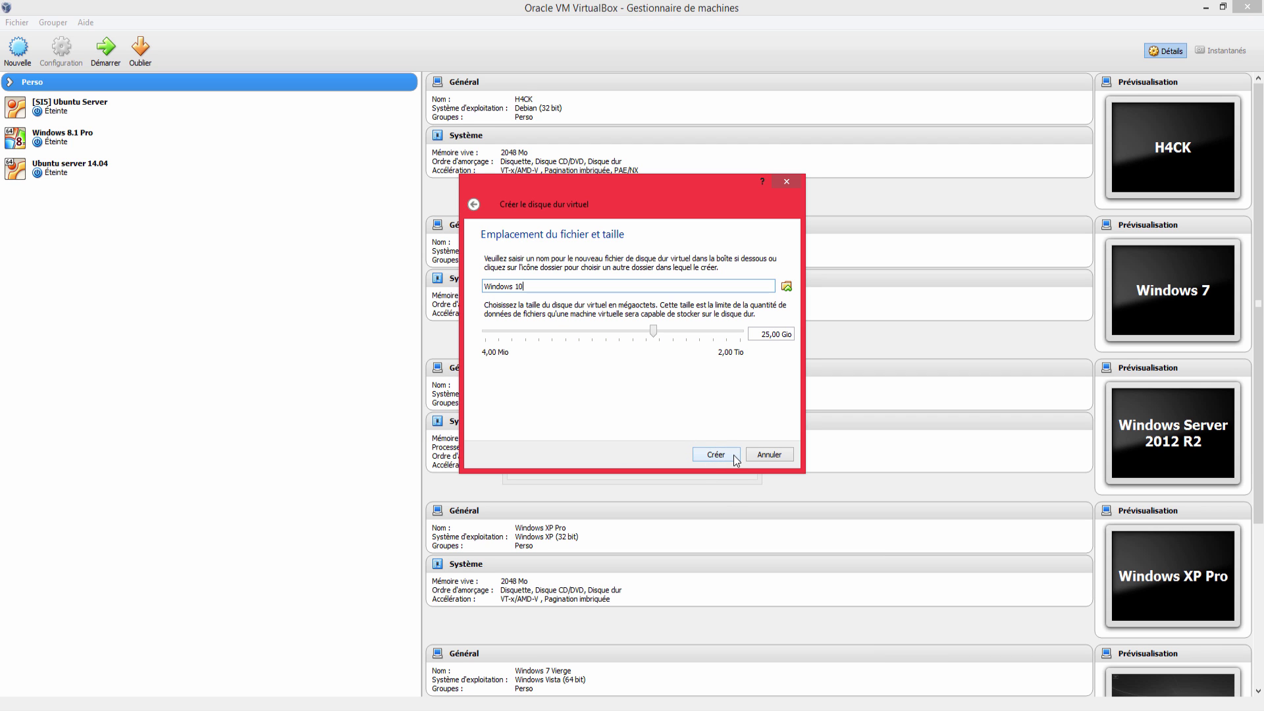
click(716, 455)
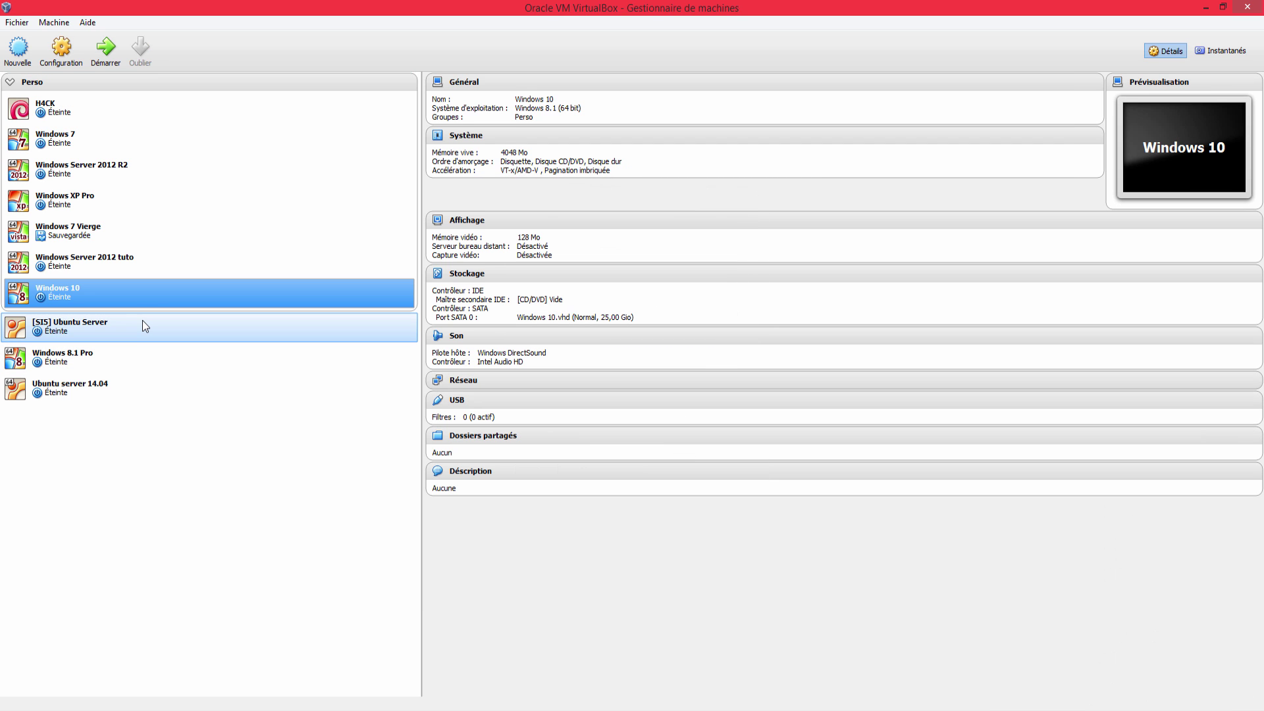
- Move the Windows 10 machine out of the Perso group to the end of the list and boot it from WindowsTechnicalPreview-x64-EN-US.iso
drag(92, 302, 85, 422)
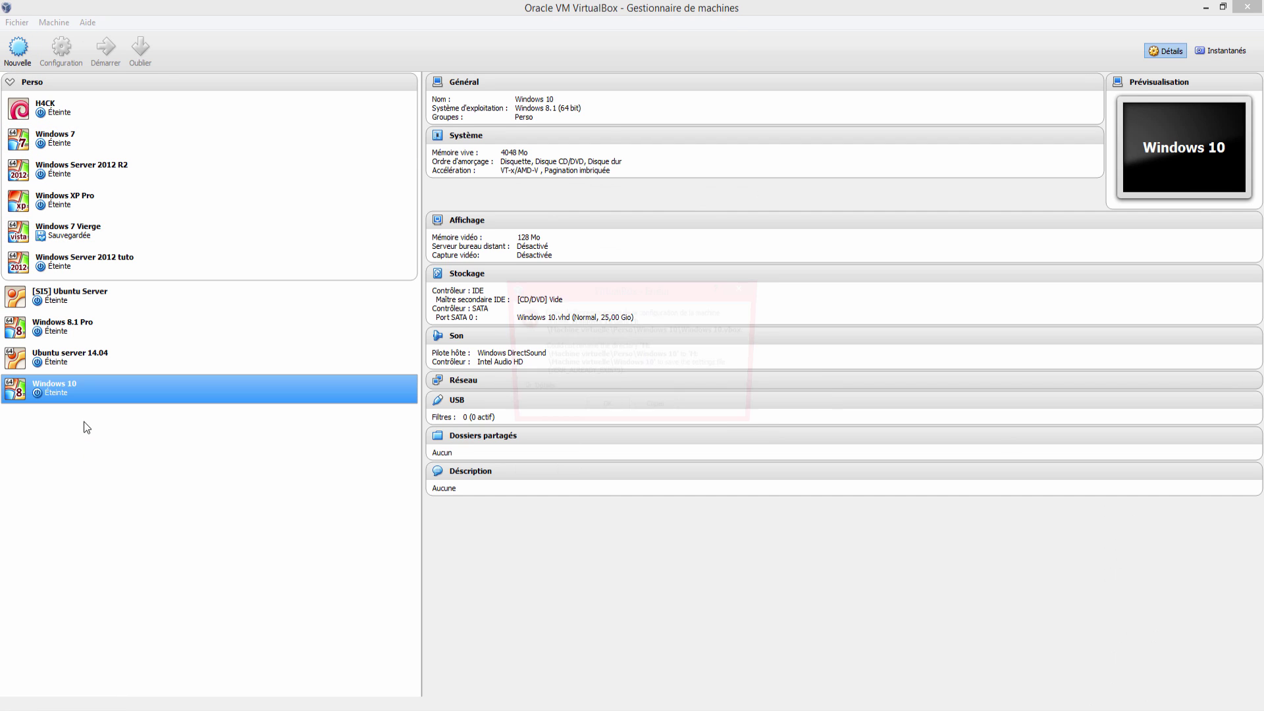
click(624, 415)
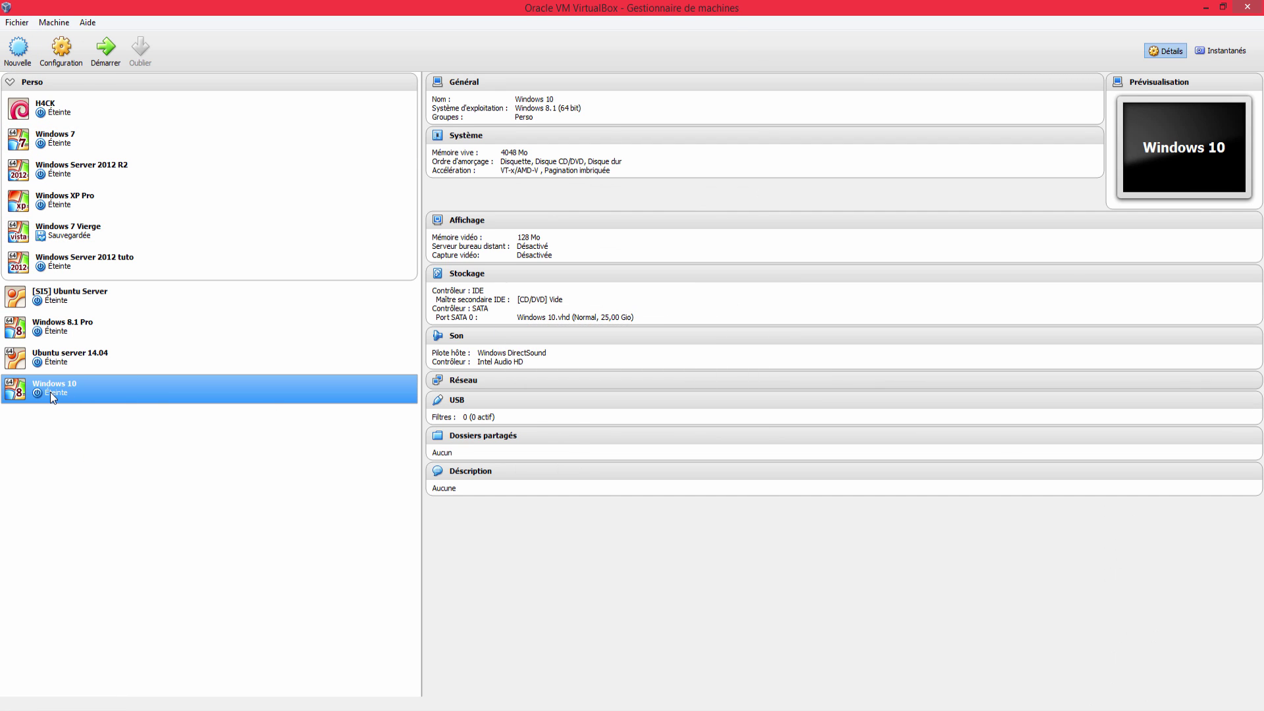
double_click(50, 392)
click(743, 395)
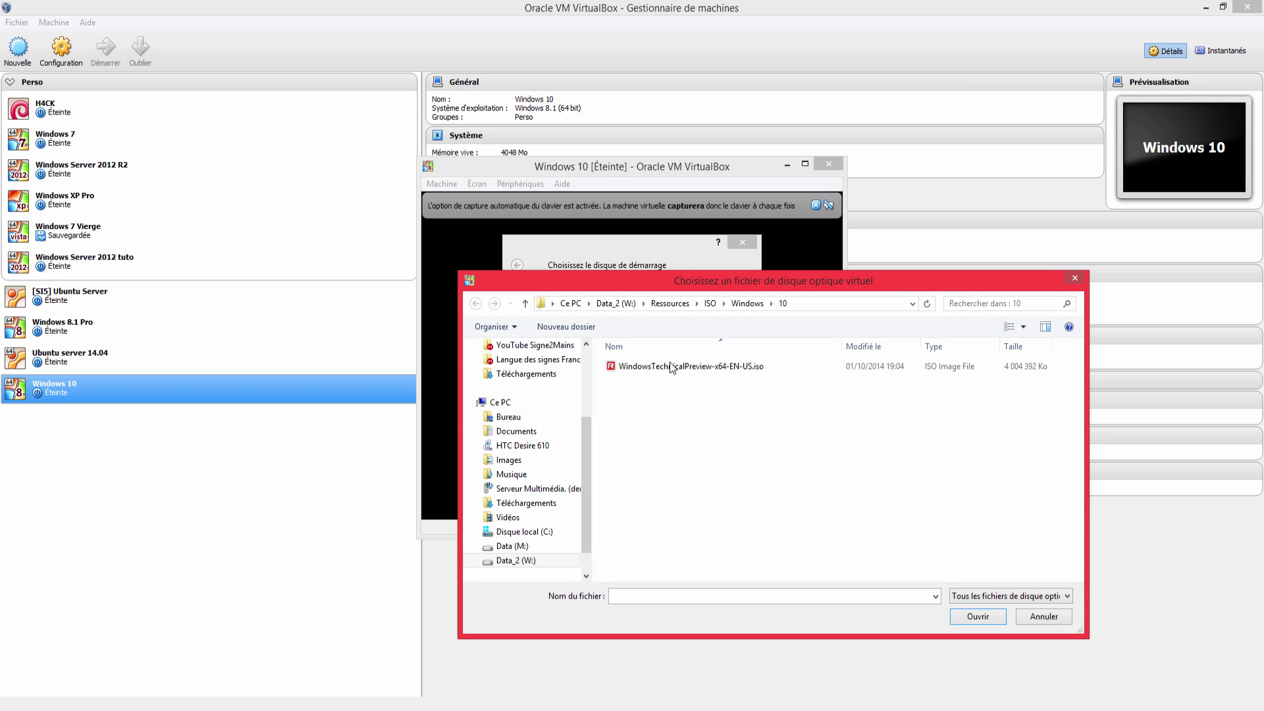
double_click(772, 366)
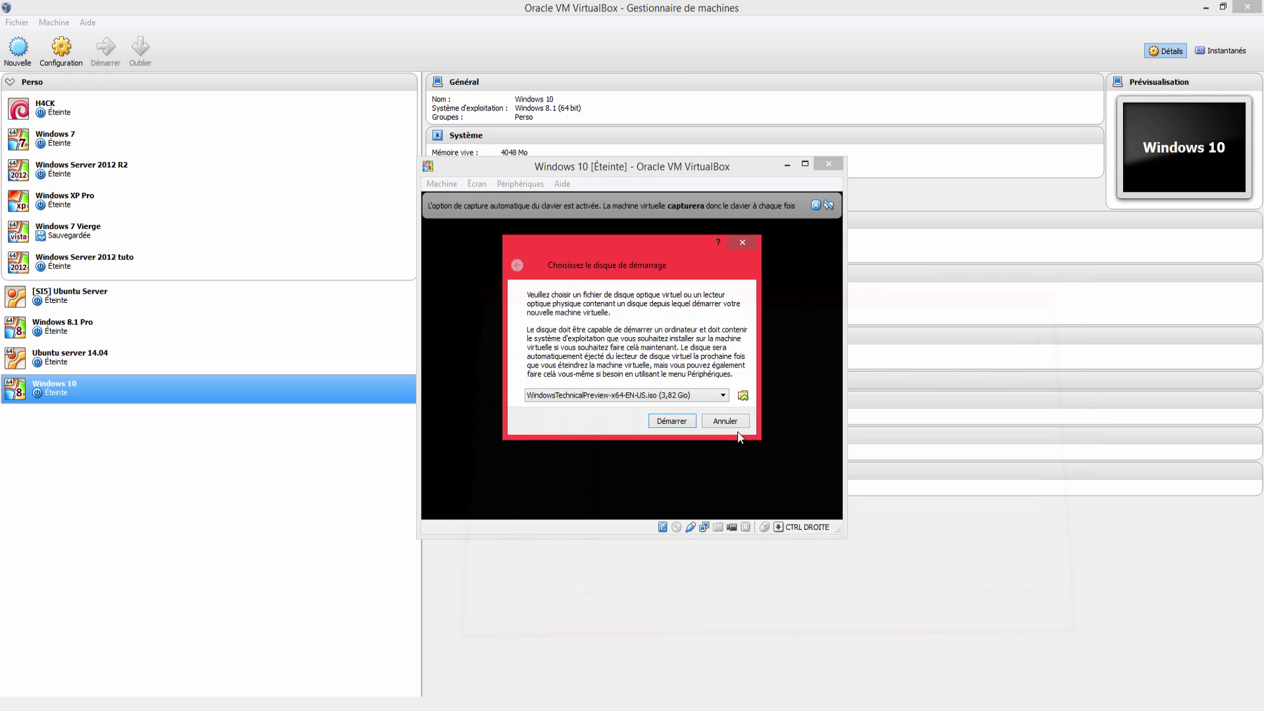
click(678, 423)
- Maximize the virtual machine window and dismiss the keyboard capture and mouse integration notices
click(804, 163)
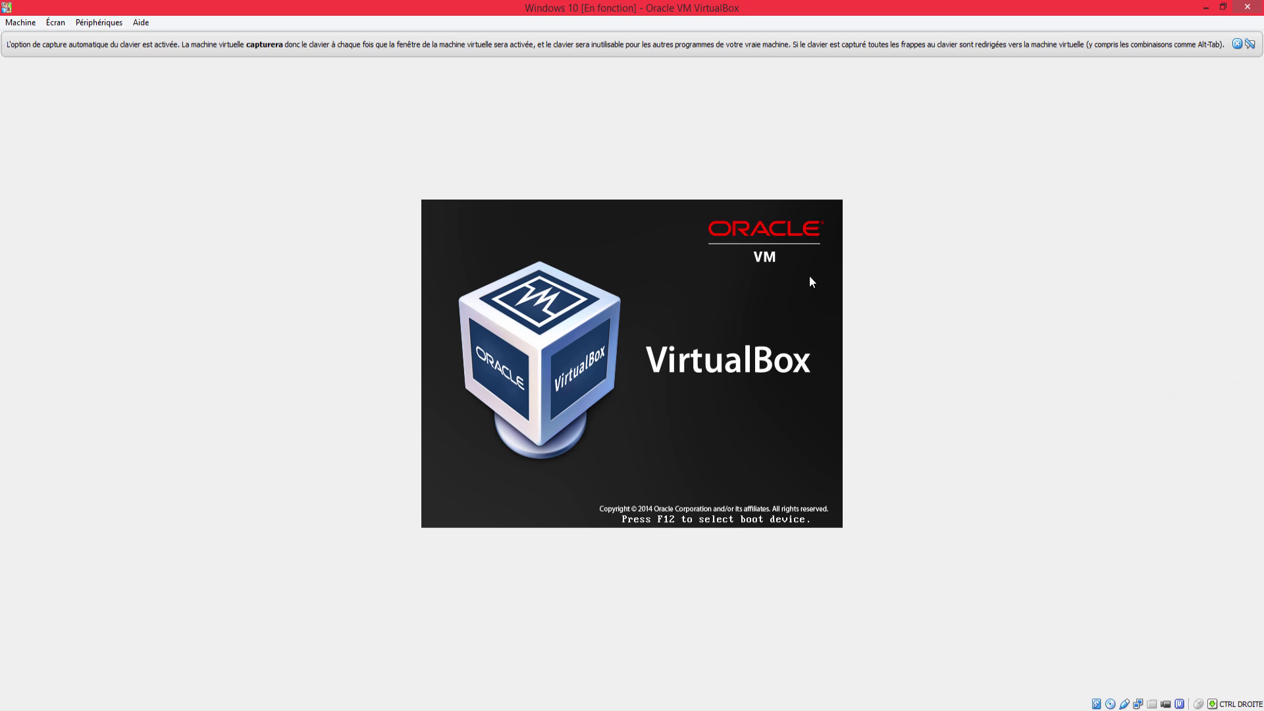
click(1237, 44)
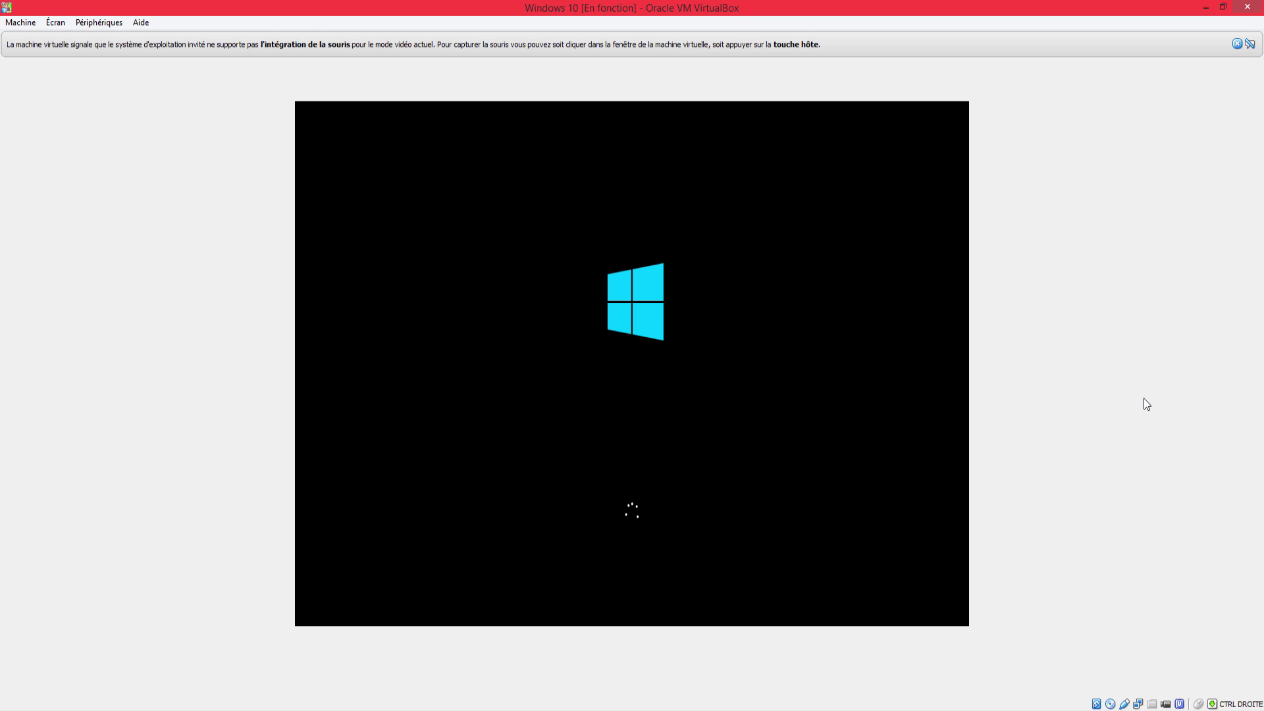
click(1238, 44)
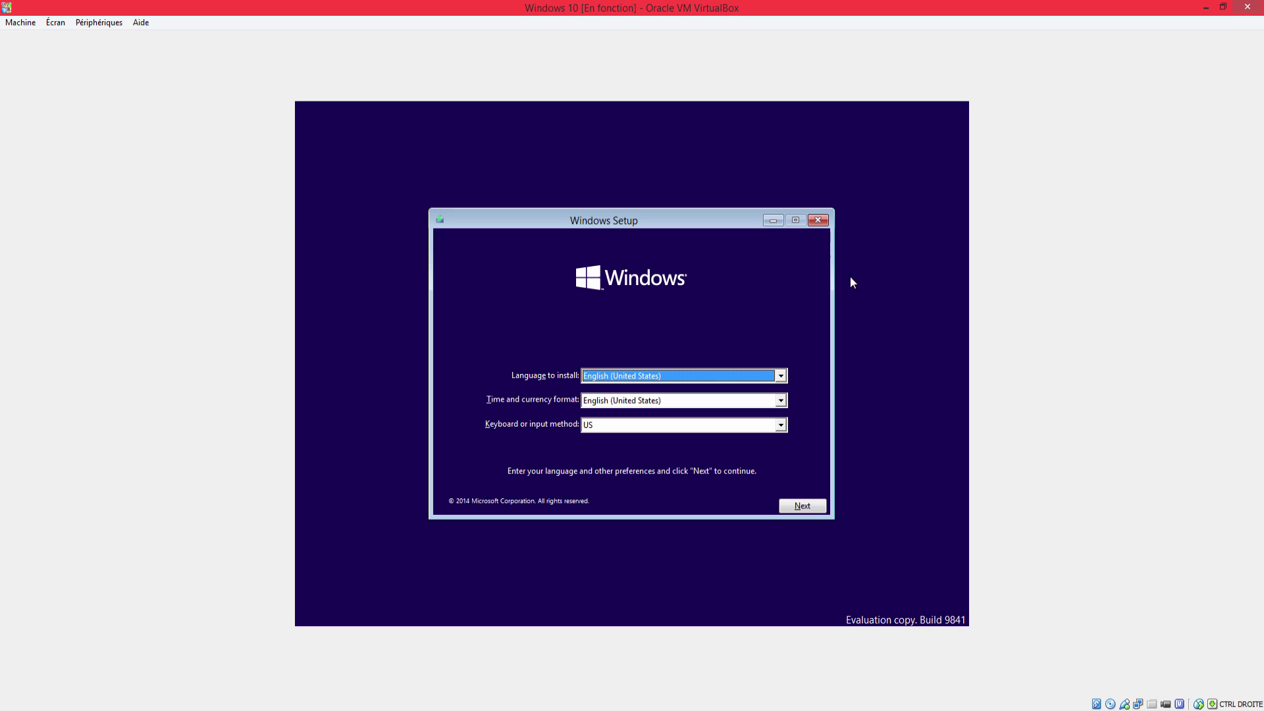
- Keep English (United States) as the setup language with the US keyboard and start the Windows installation
click(692, 376)
click(692, 376)
click(802, 505)
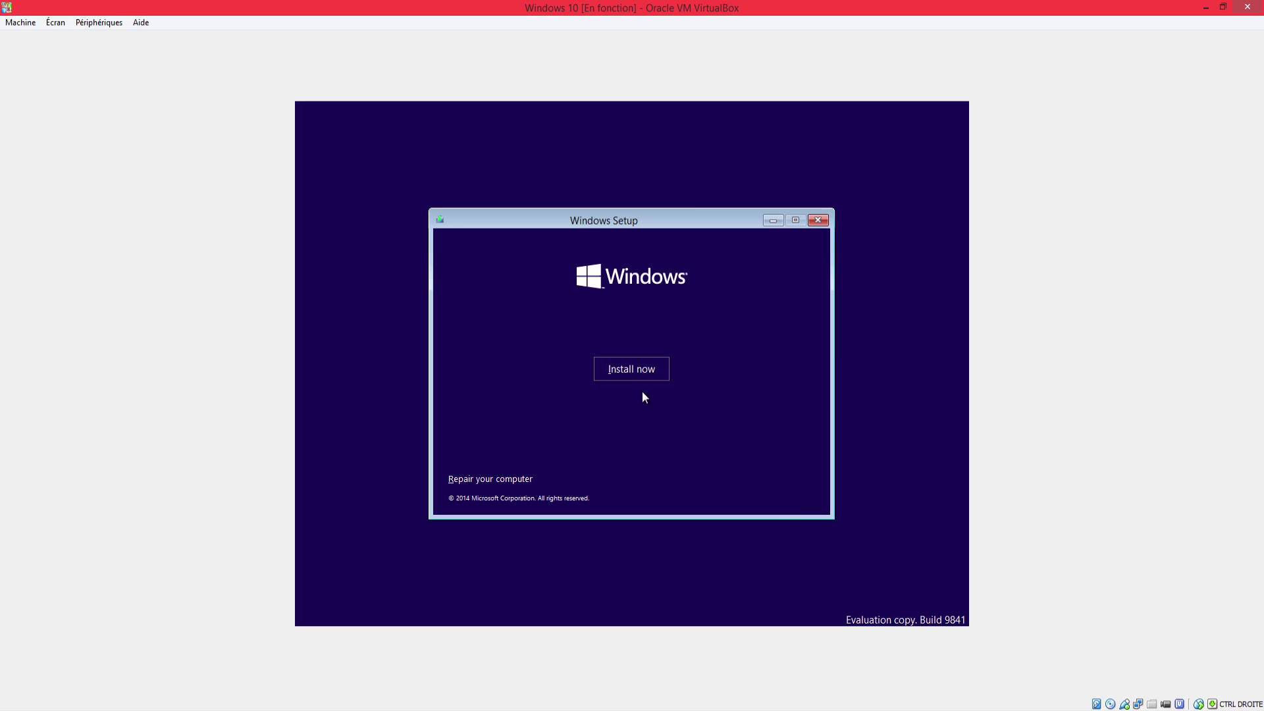
click(639, 374)
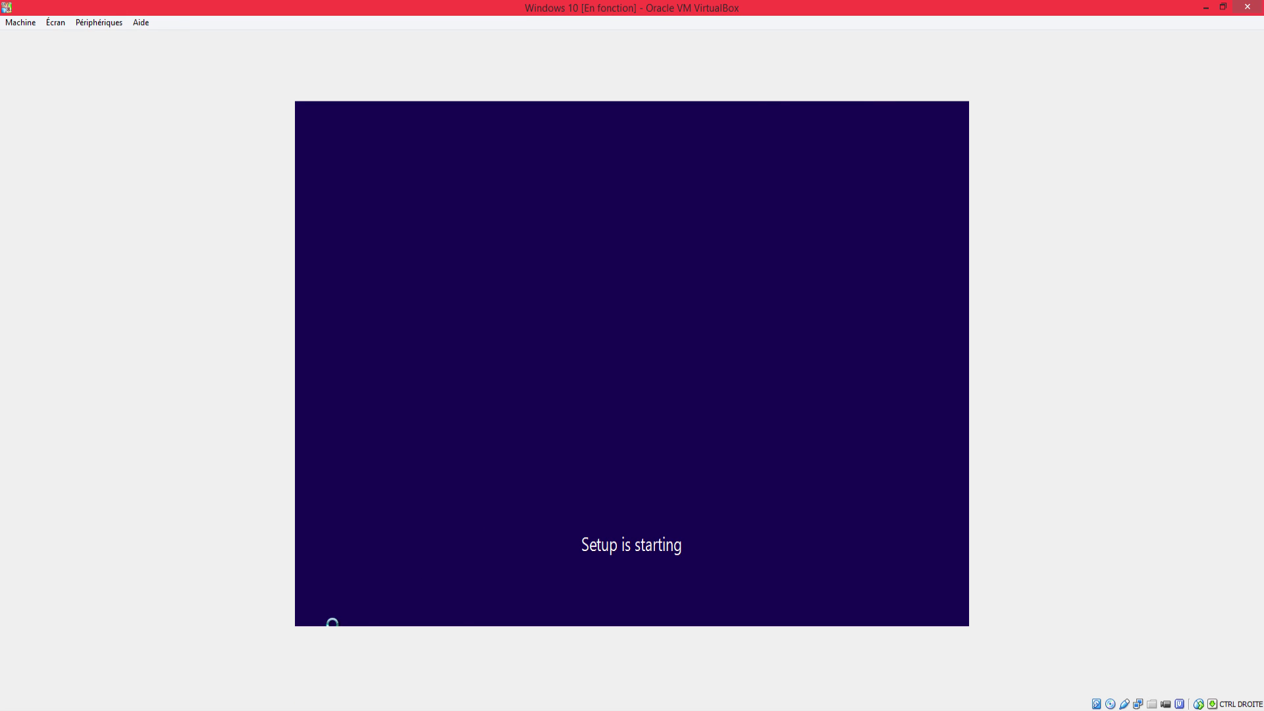
- Examine the Windows versions offered for a new virtual machine, cancel its creation and return to the running Windows 10 machine
click(218, 710)
click(197, 687)
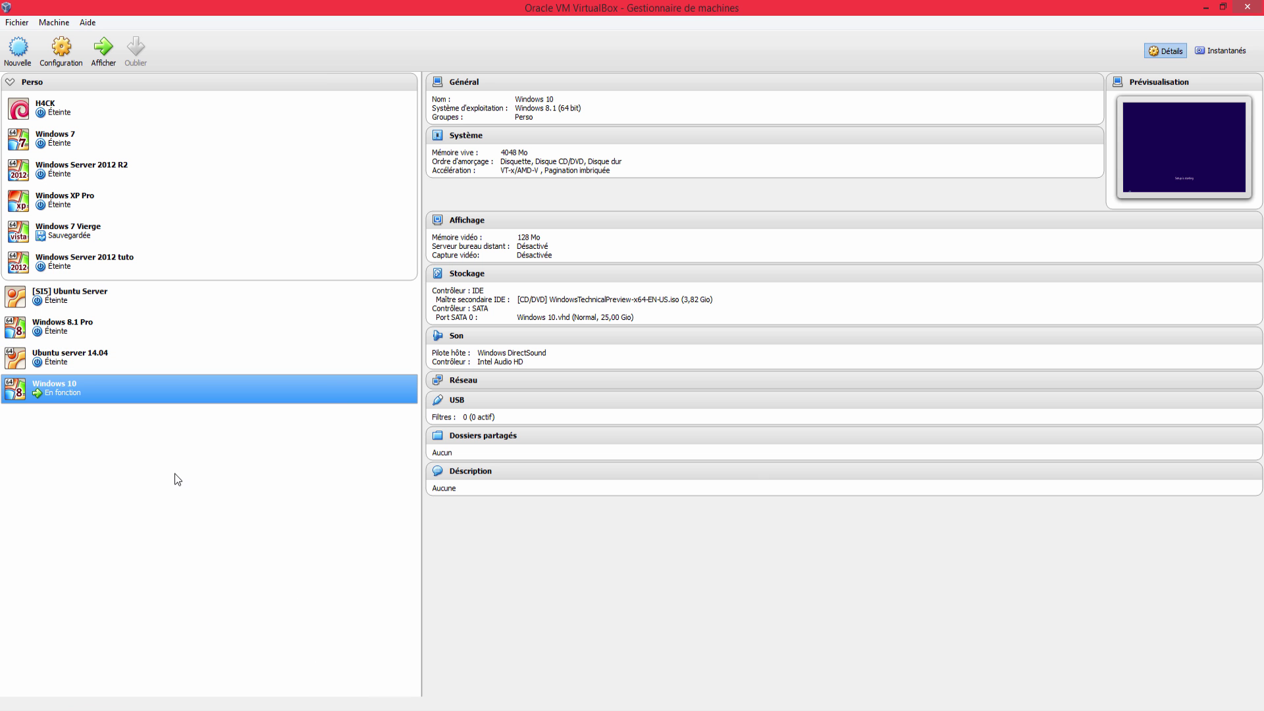
click(18, 48)
click(622, 370)
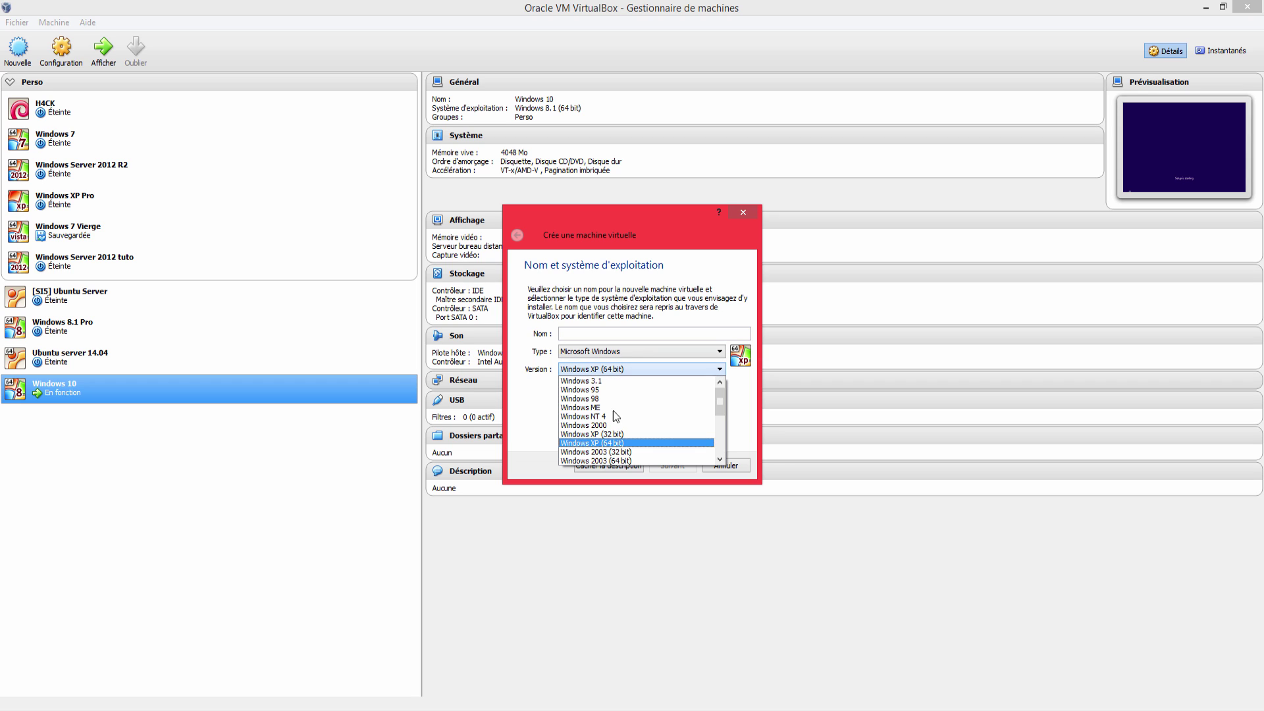
scroll(602, 434, down, 2)
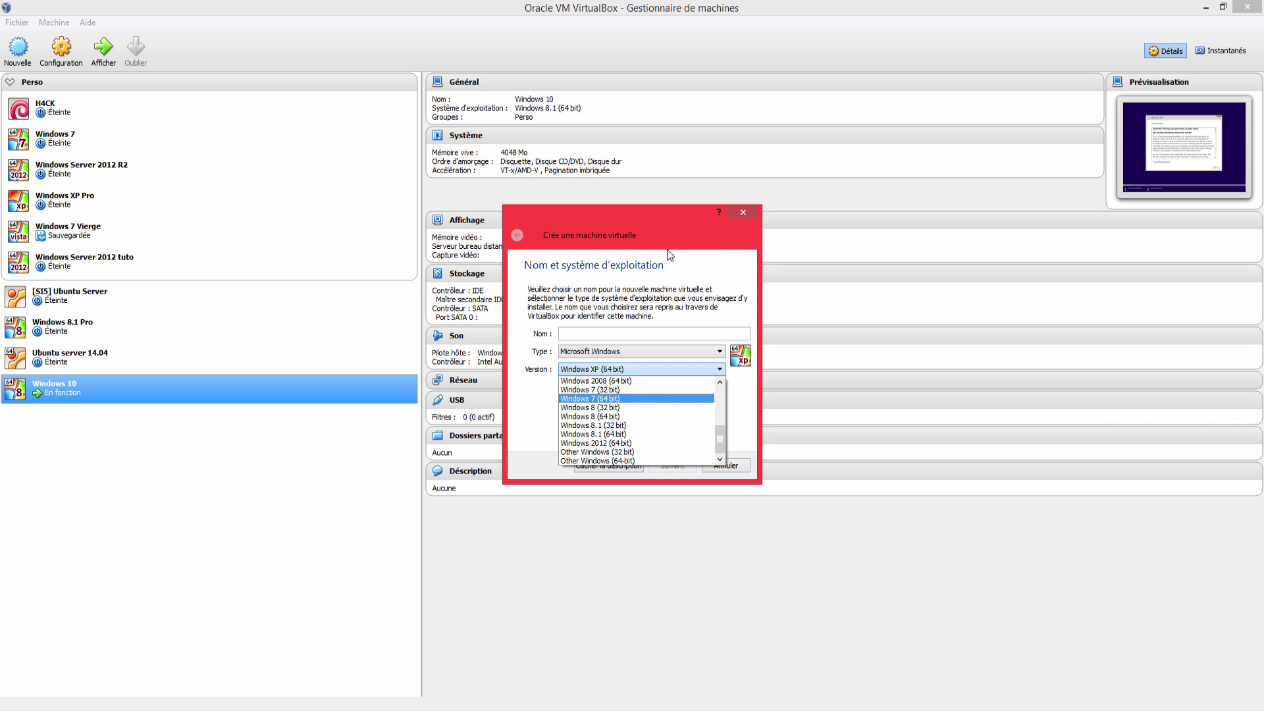
click(749, 214)
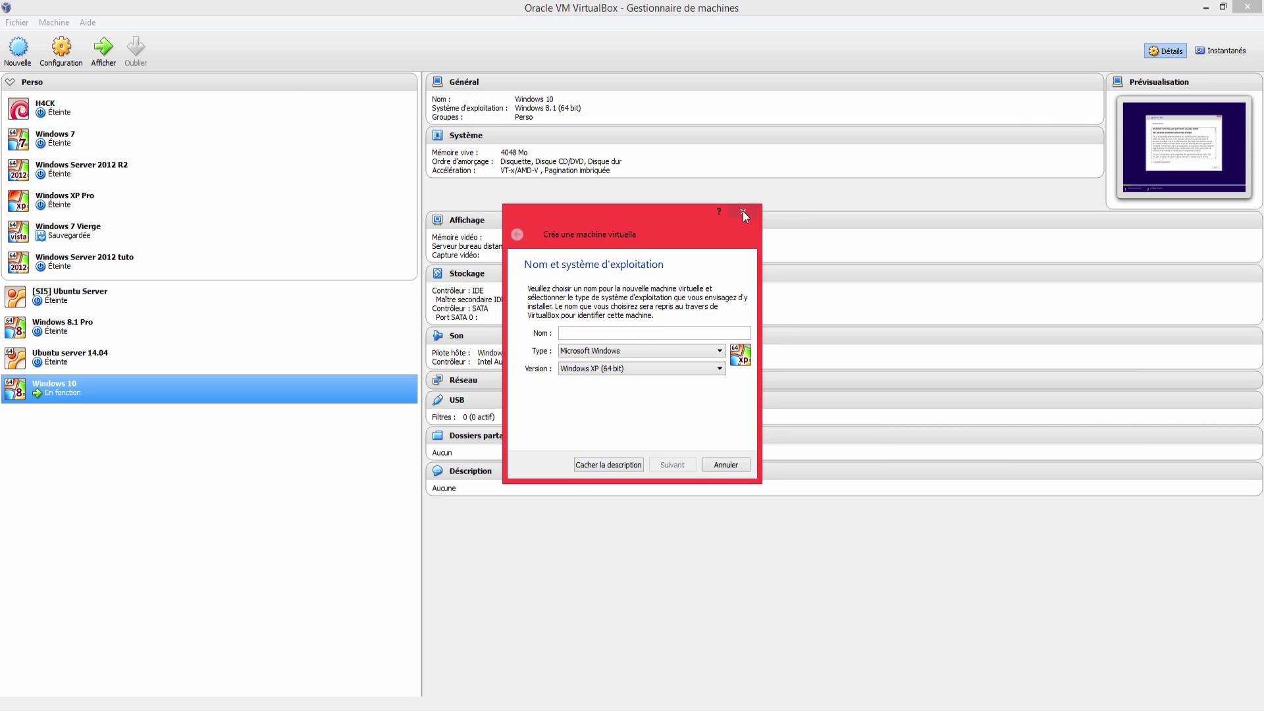
click(743, 212)
click(1206, 7)
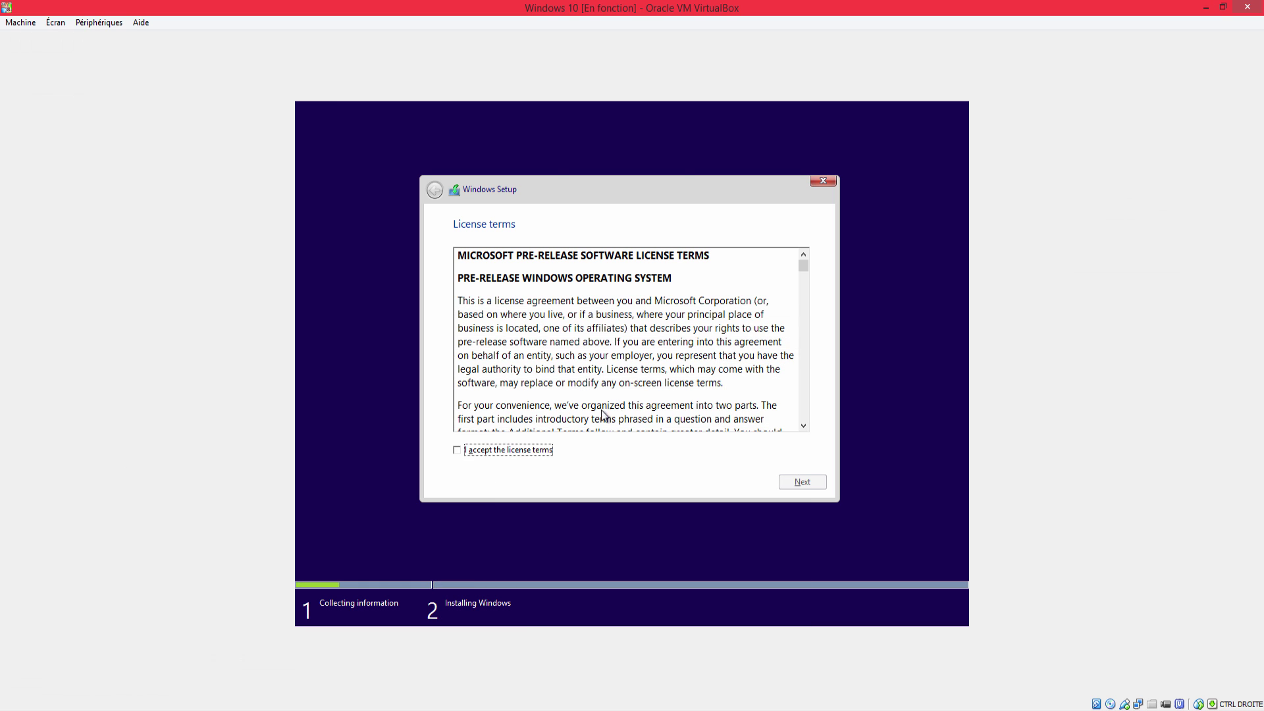
- Accept the license terms and start a custom installation on the Drive 0 unallocated space
click(474, 451)
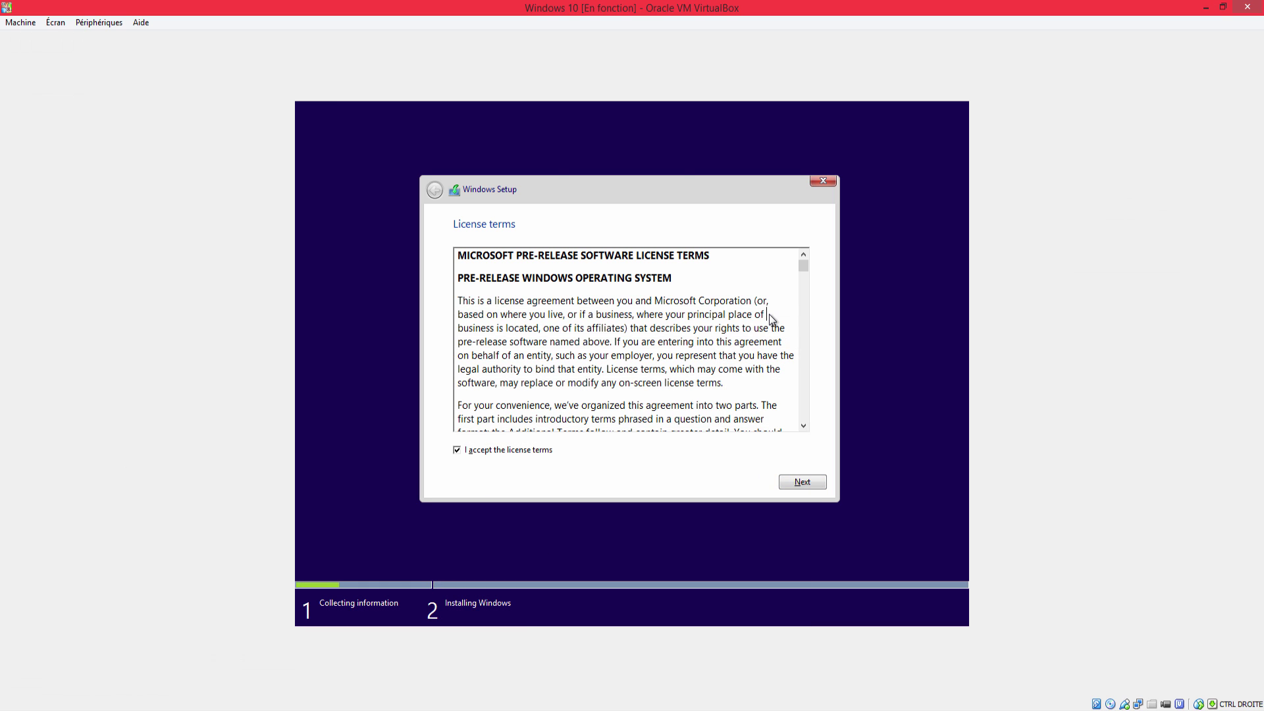
click(801, 486)
click(594, 348)
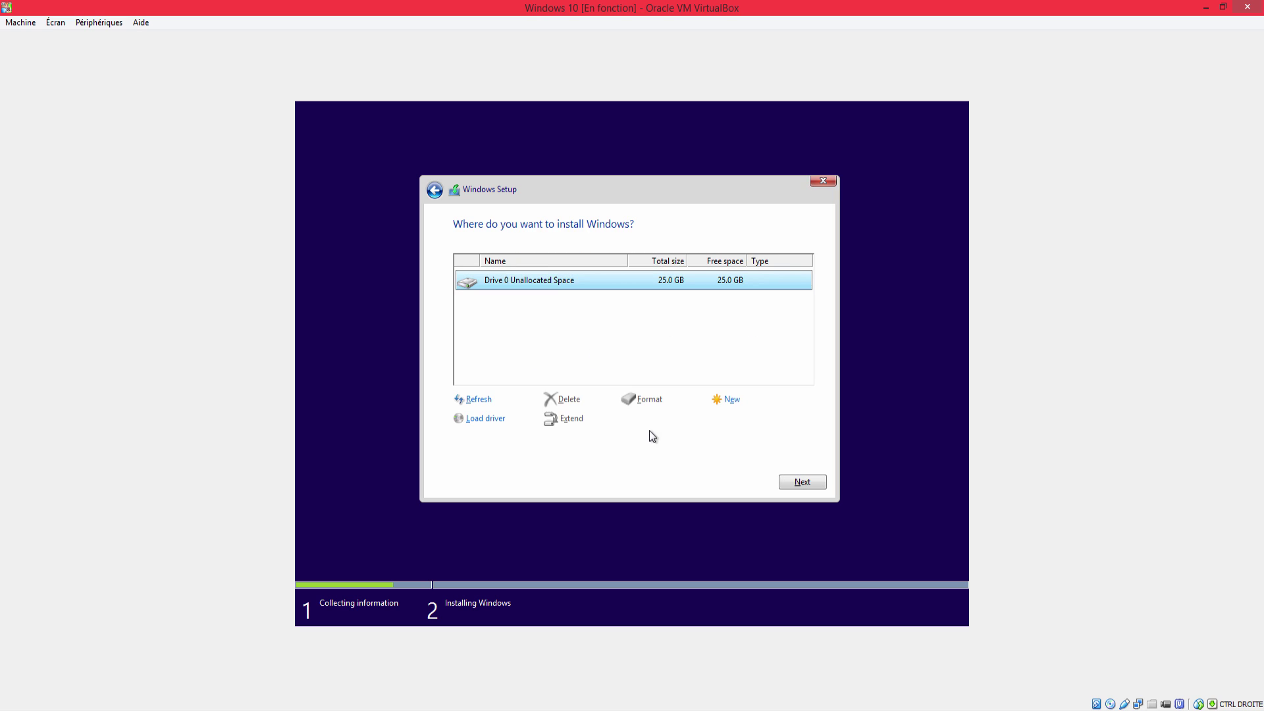
click(792, 488)
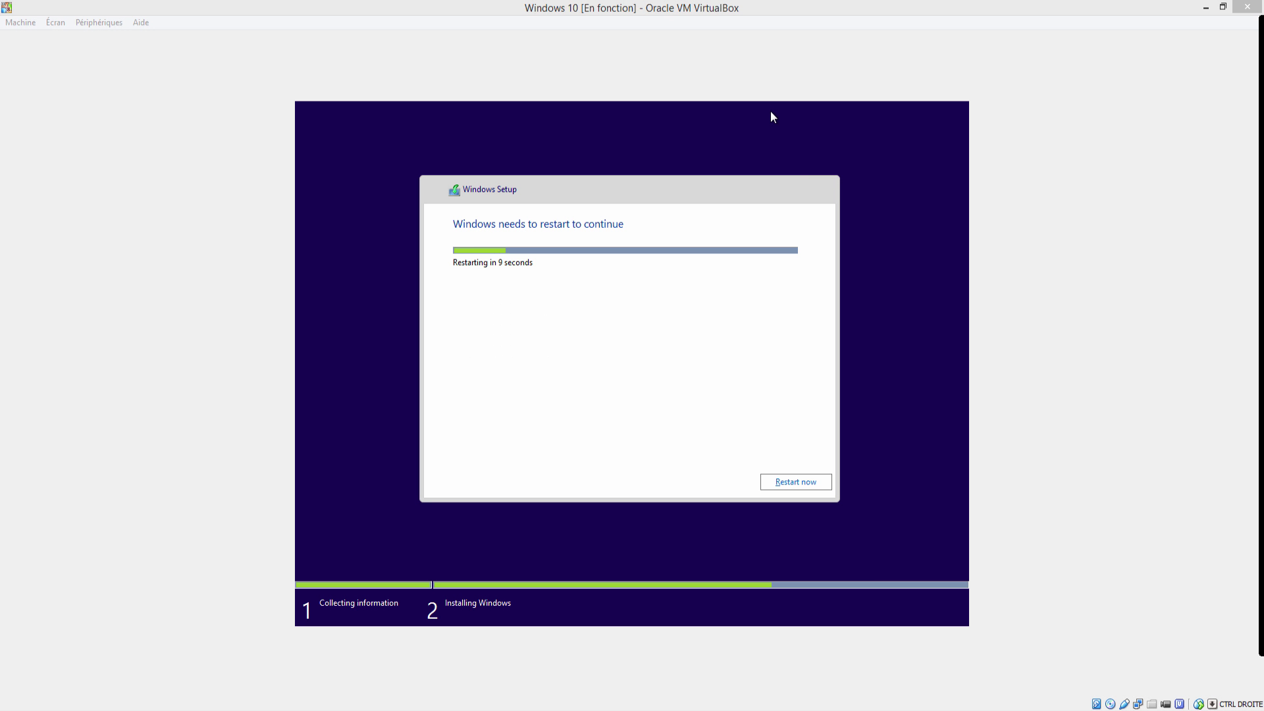
- Restart the virtual machine immediately to continue setup and dismiss the mouse integration notices
click(669, 392)
click(815, 482)
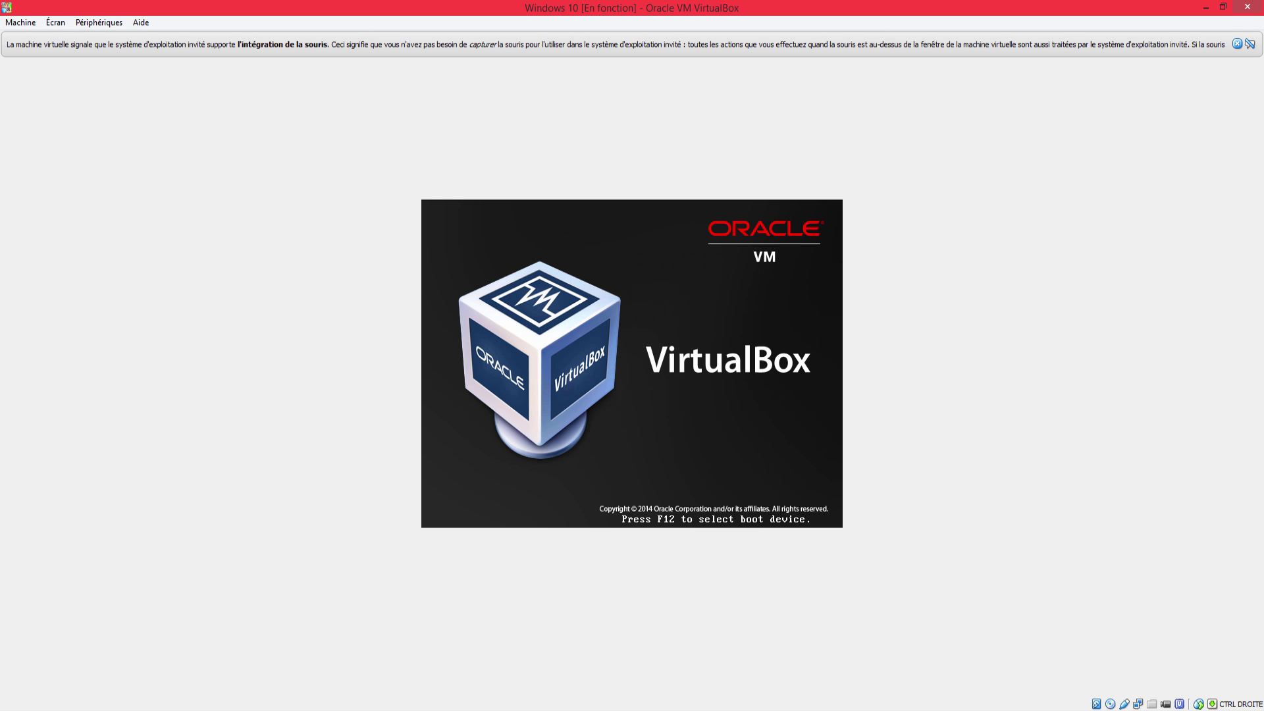
click(1237, 44)
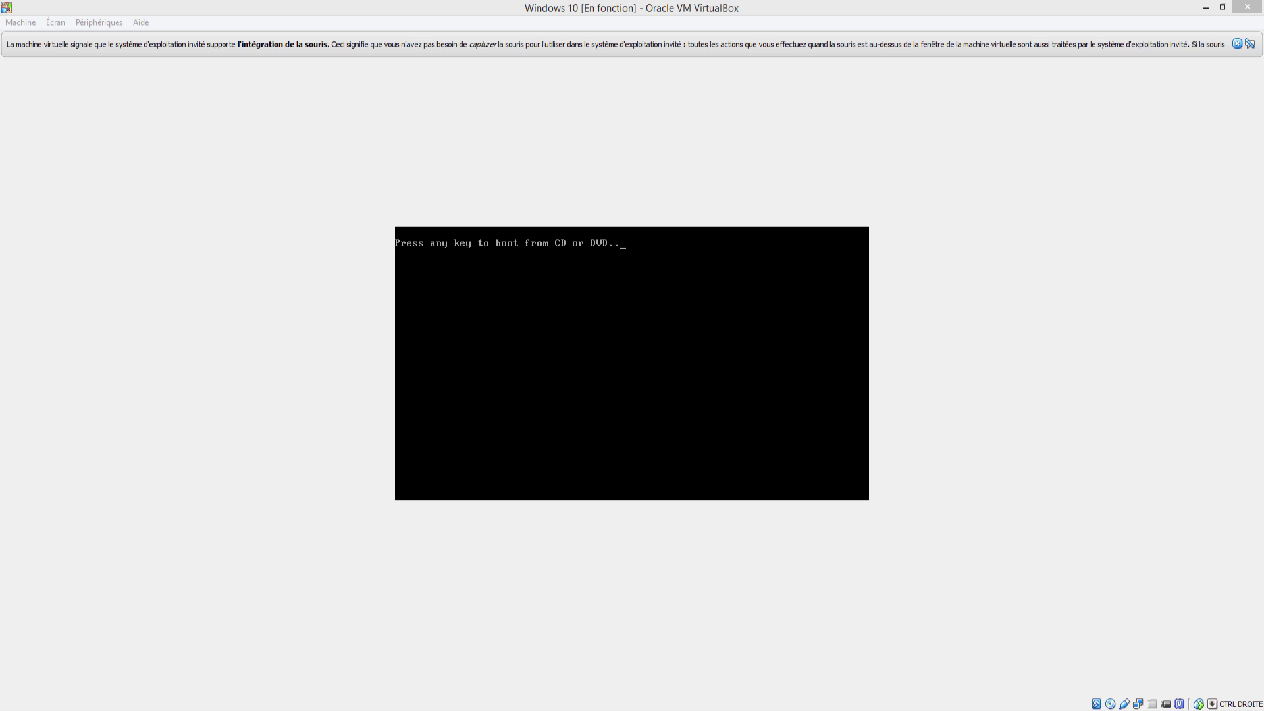
click(1237, 44)
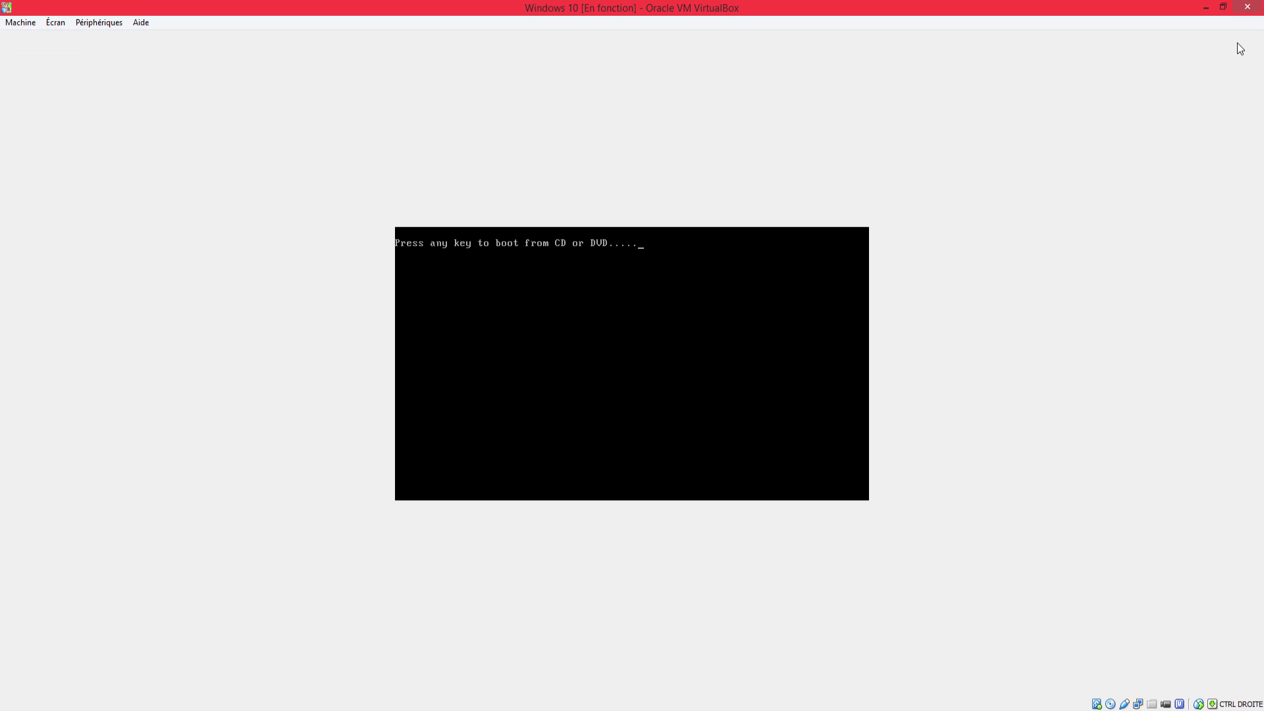
key(Return)
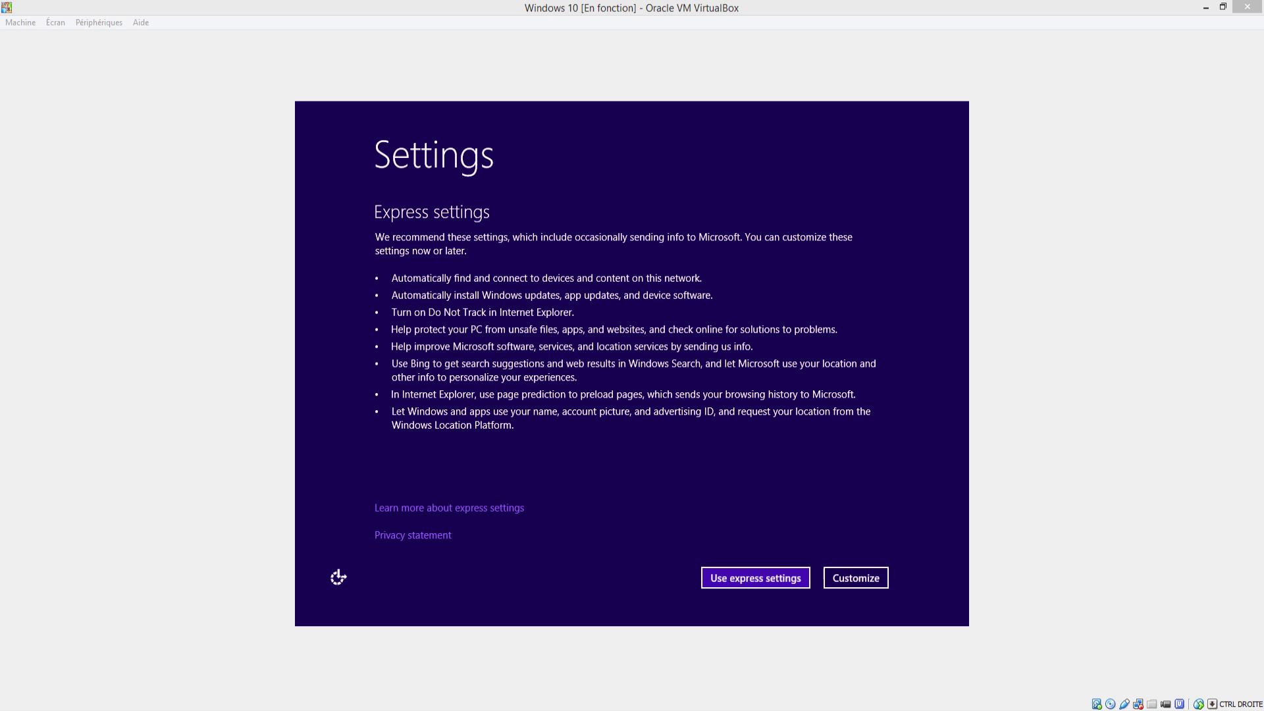
- Customize the Windows settings for a home or work network, turning off SmartScreen and Do Not Track and keeping the online solutions defaults
click(872, 582)
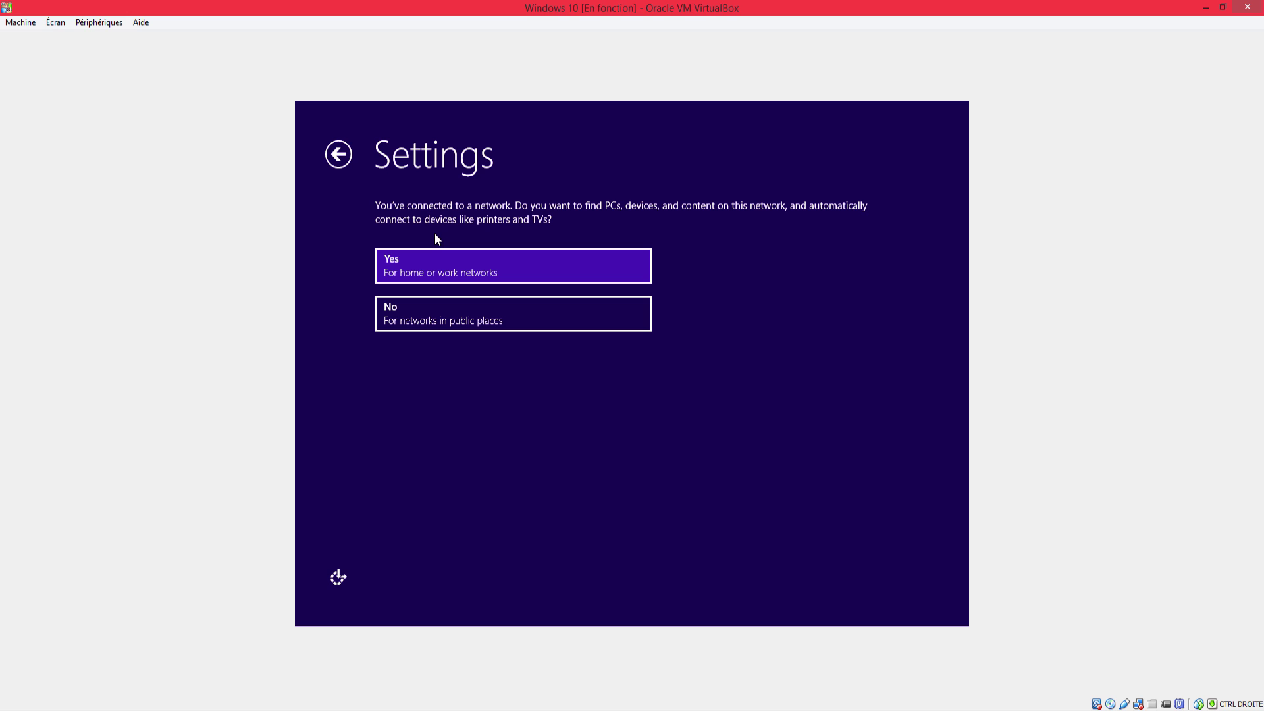
click(437, 268)
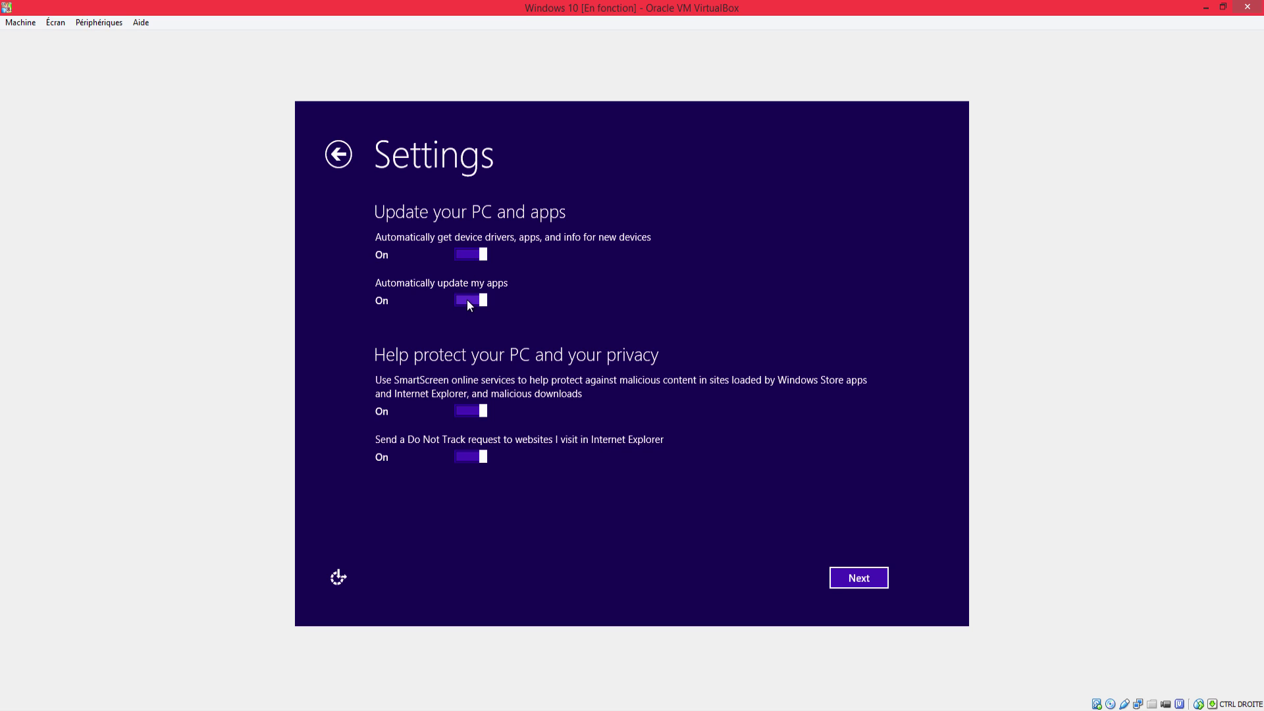
click(465, 408)
click(467, 453)
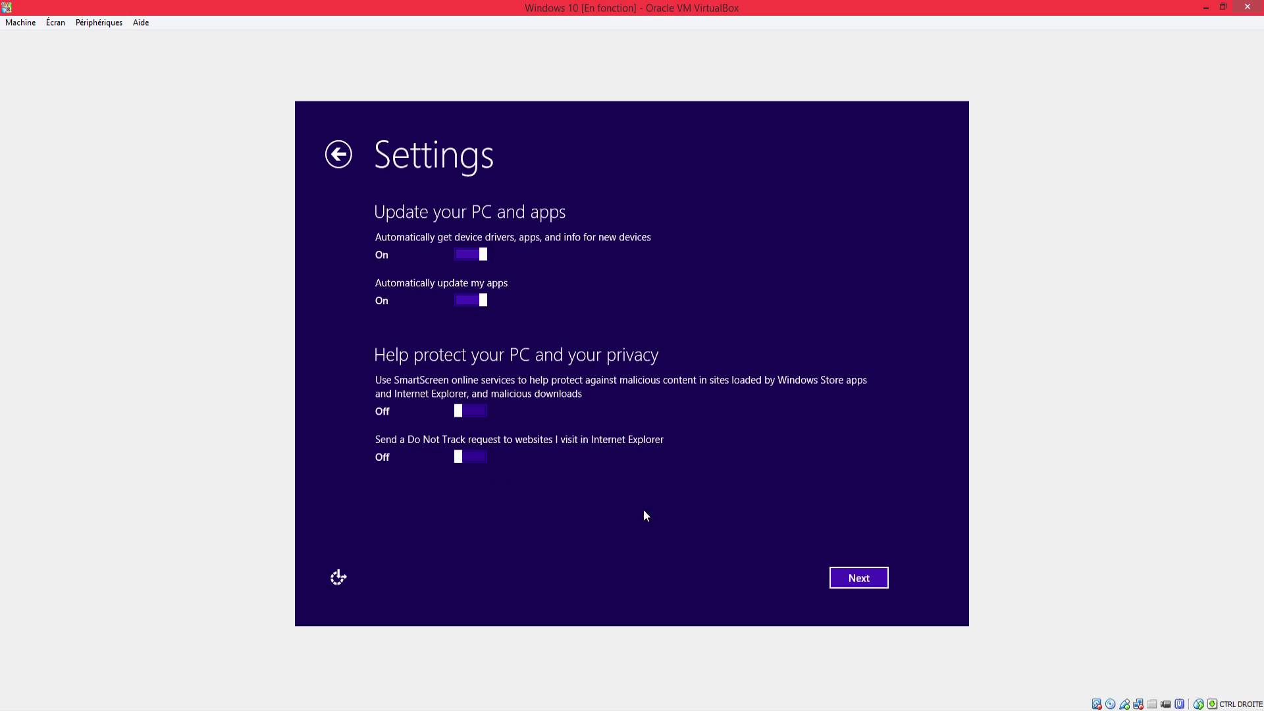
click(860, 579)
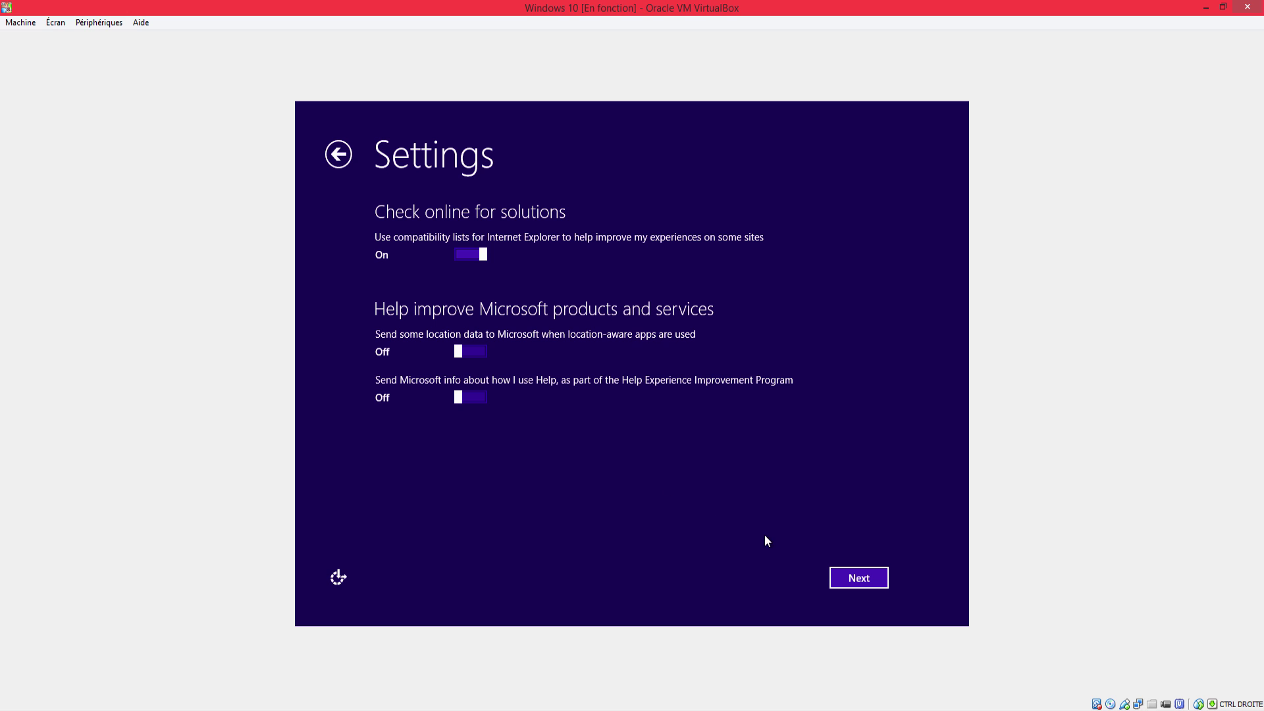
click(881, 577)
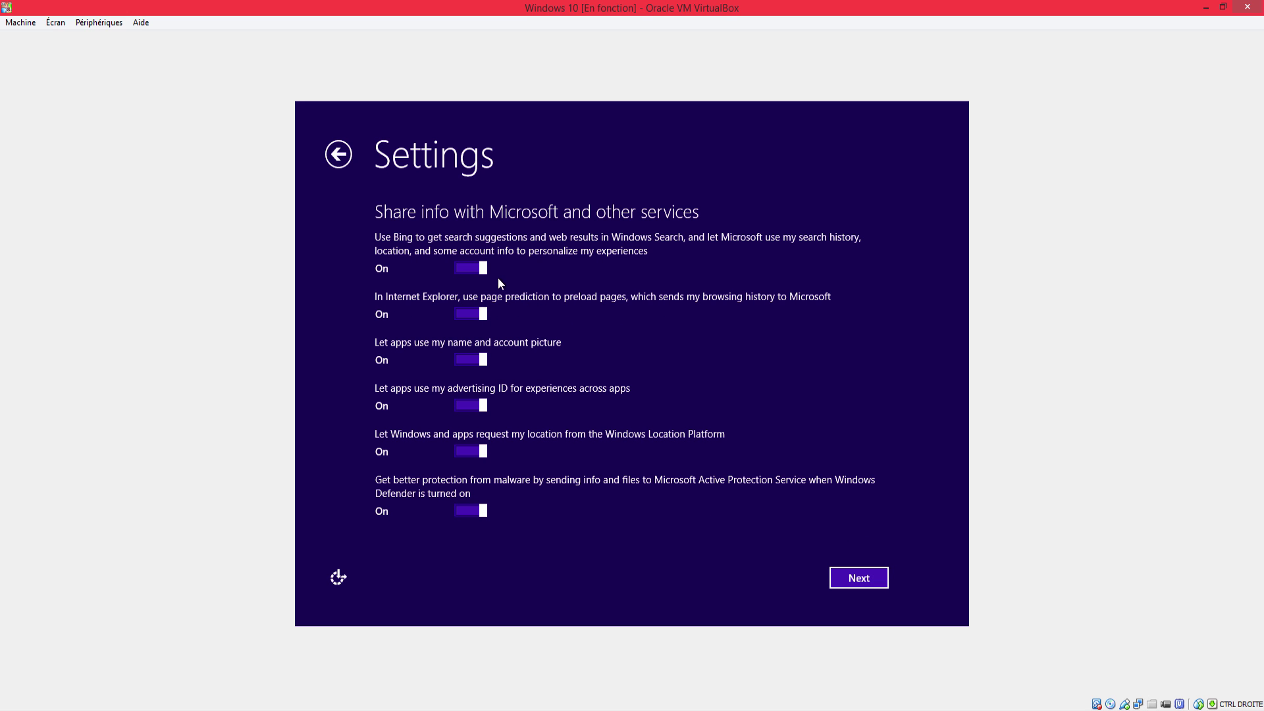
- Turn off all the info-sharing options except sending malware info to Microsoft Active Protection Service, and continue the setup
click(481, 268)
click(480, 314)
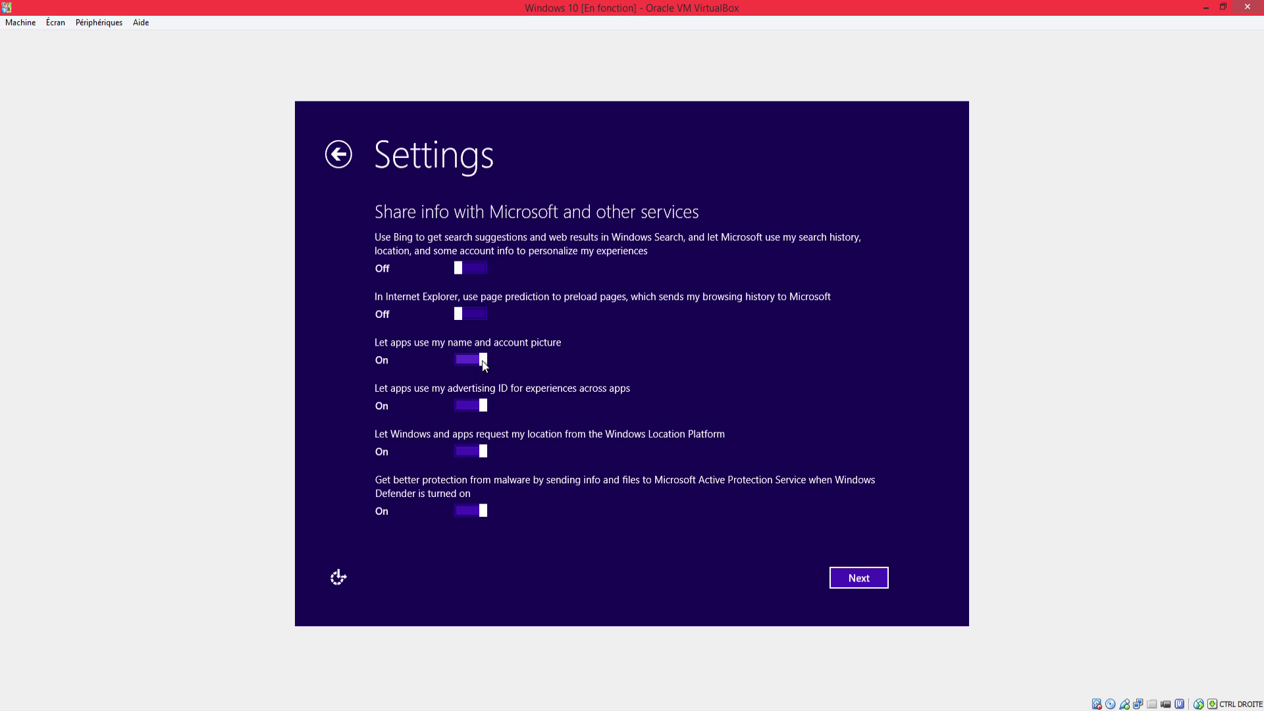
click(484, 361)
click(475, 406)
click(471, 453)
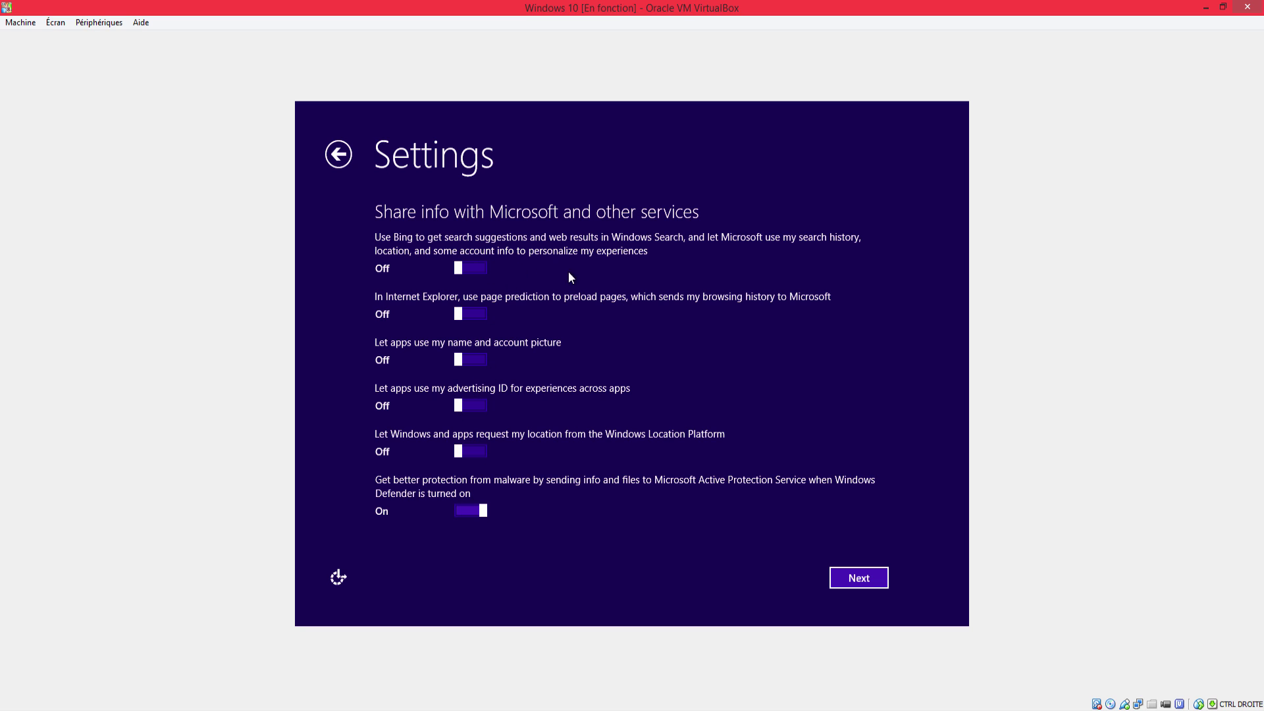
click(886, 579)
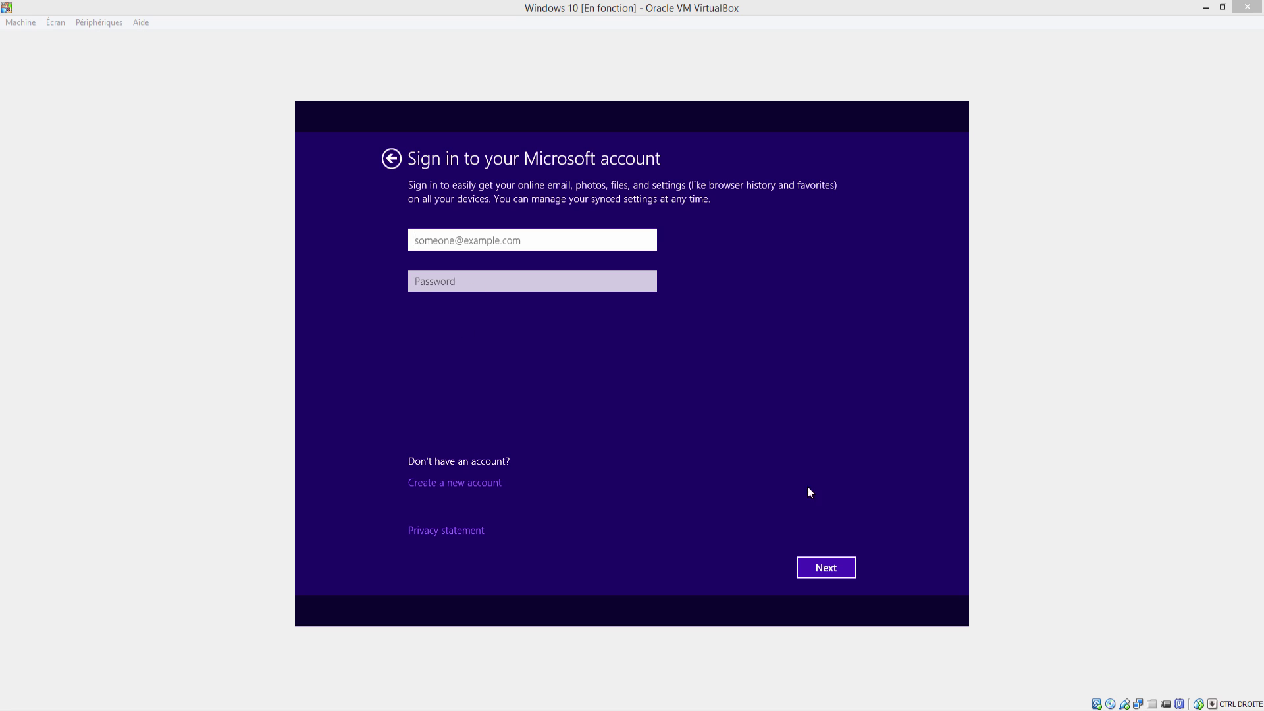
- Sign in to the Microsoft account with its e-mail address and account password
click(829, 571)
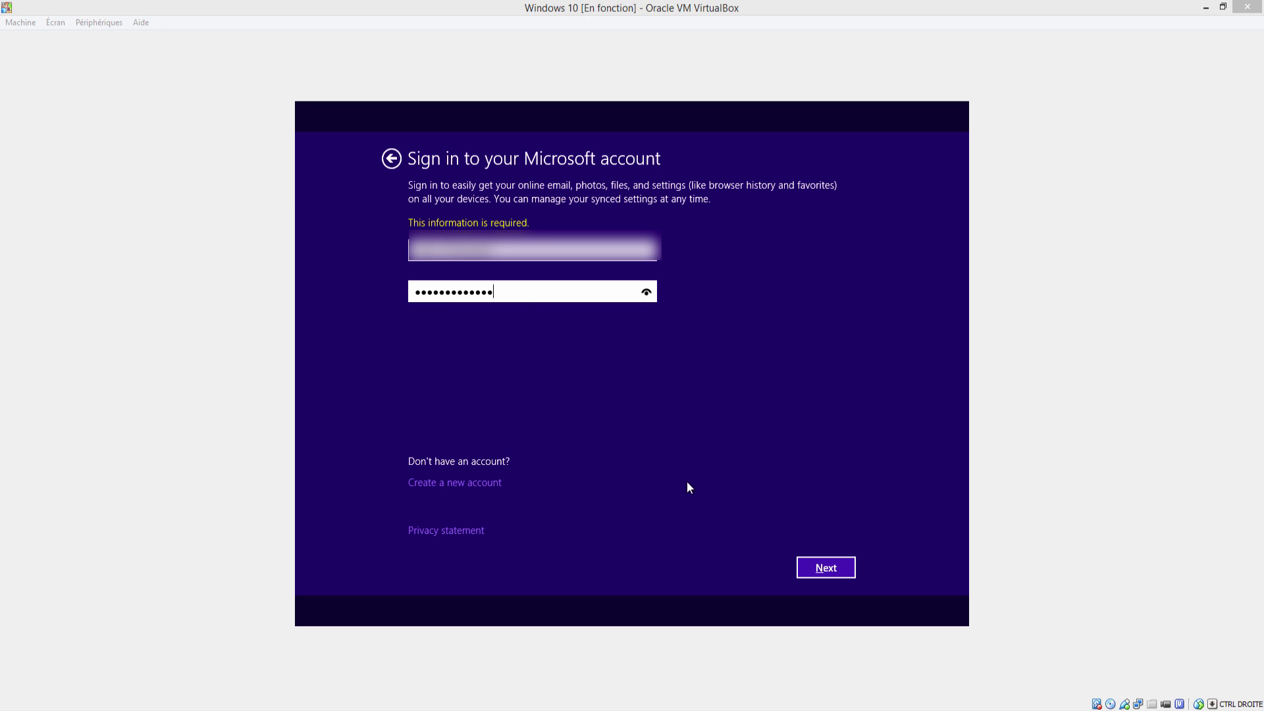
click(821, 573)
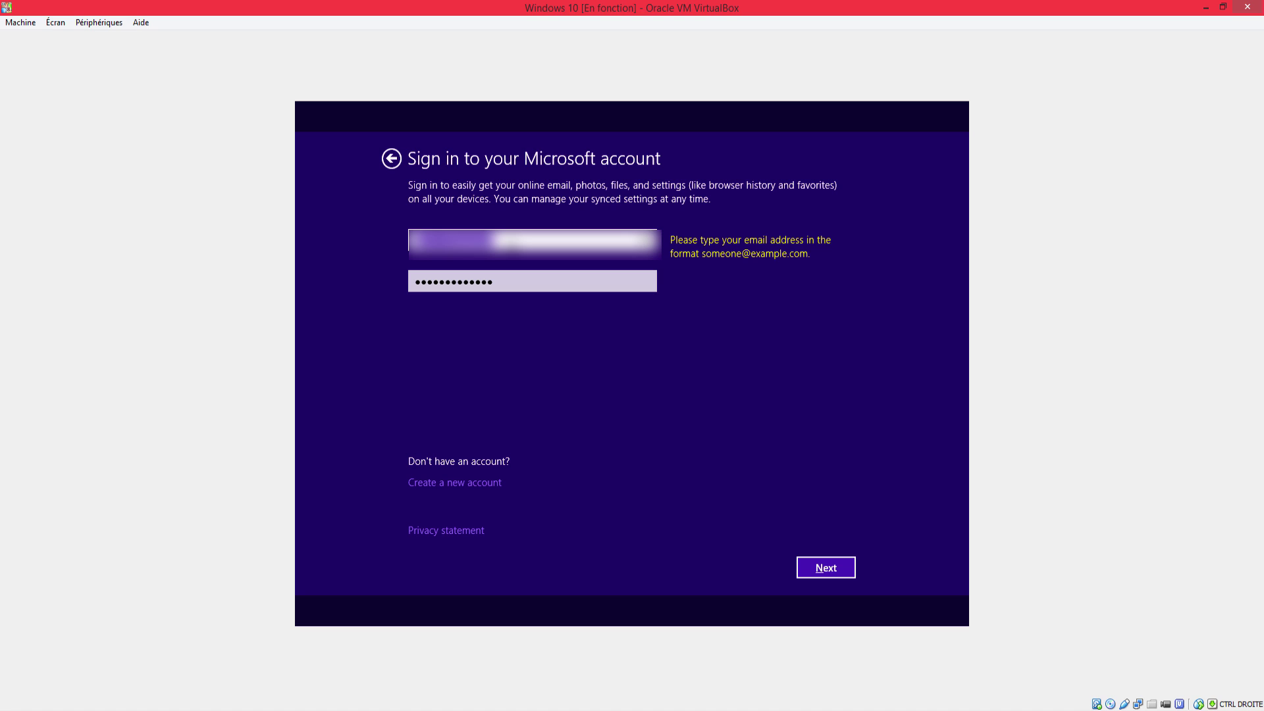
click(925, 363)
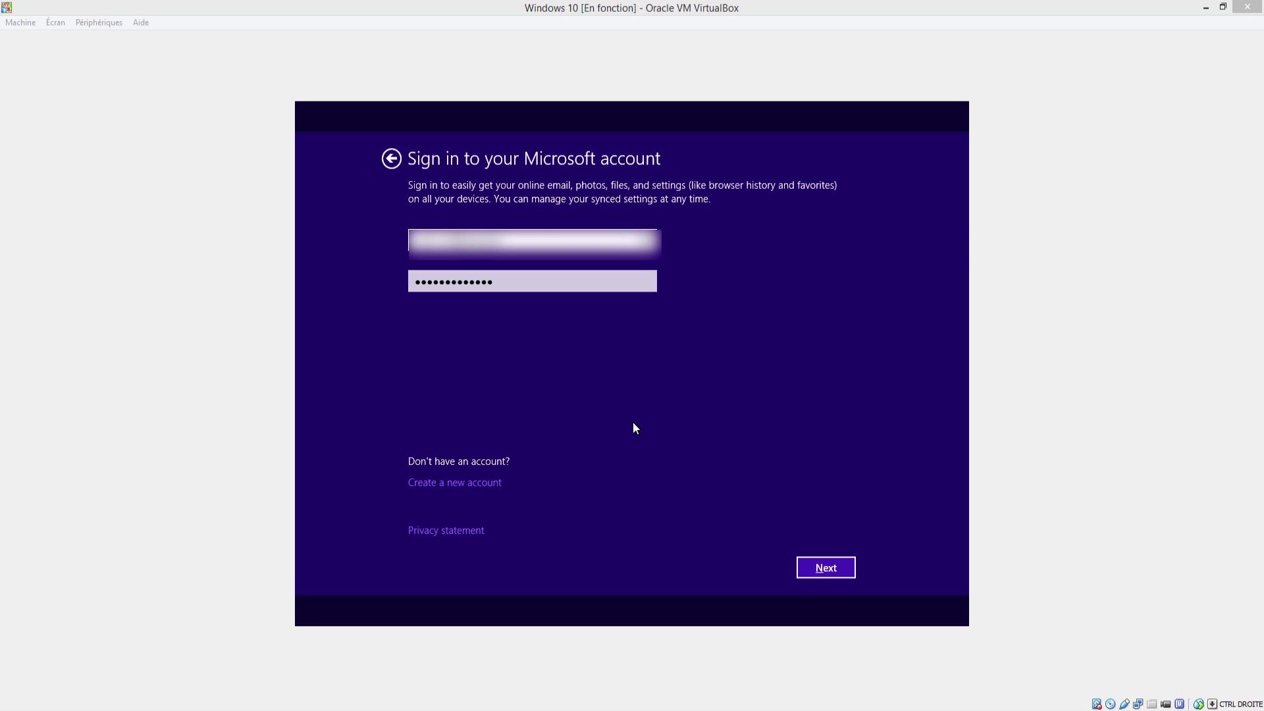
click(826, 567)
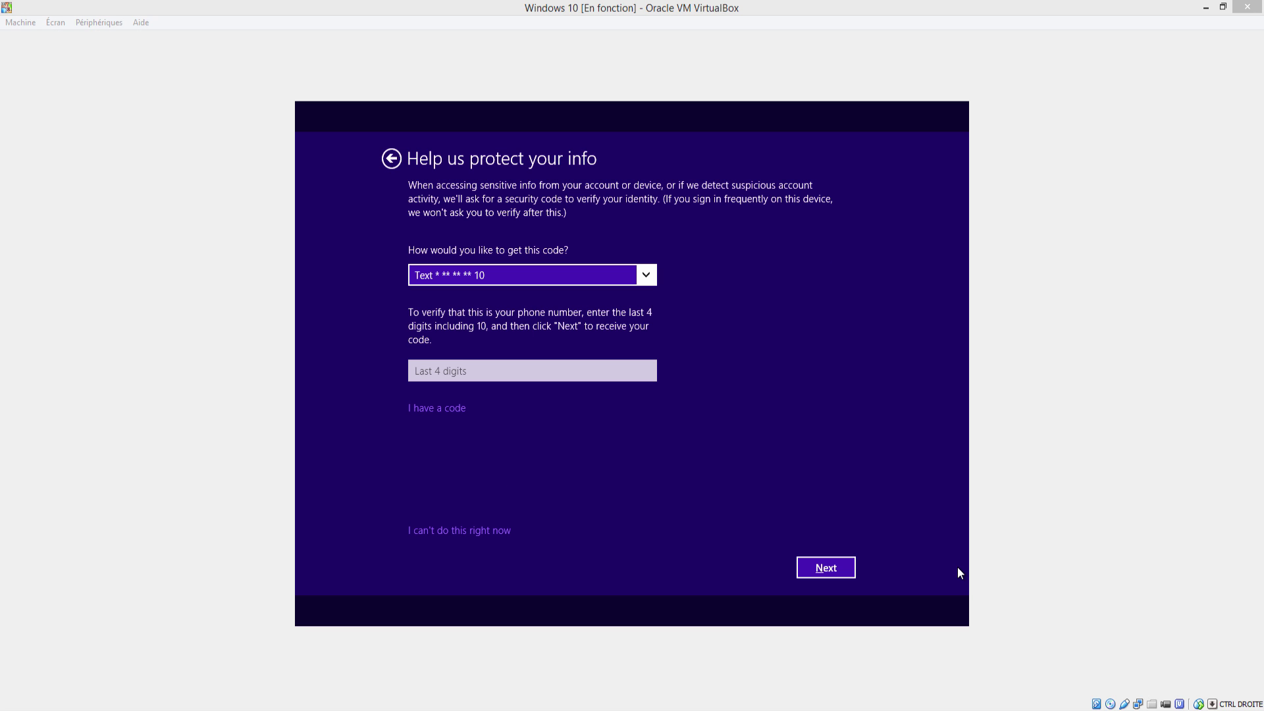
- Skip the security code verification and continue with the OneDrive cloud storage settings turned off
click(435, 529)
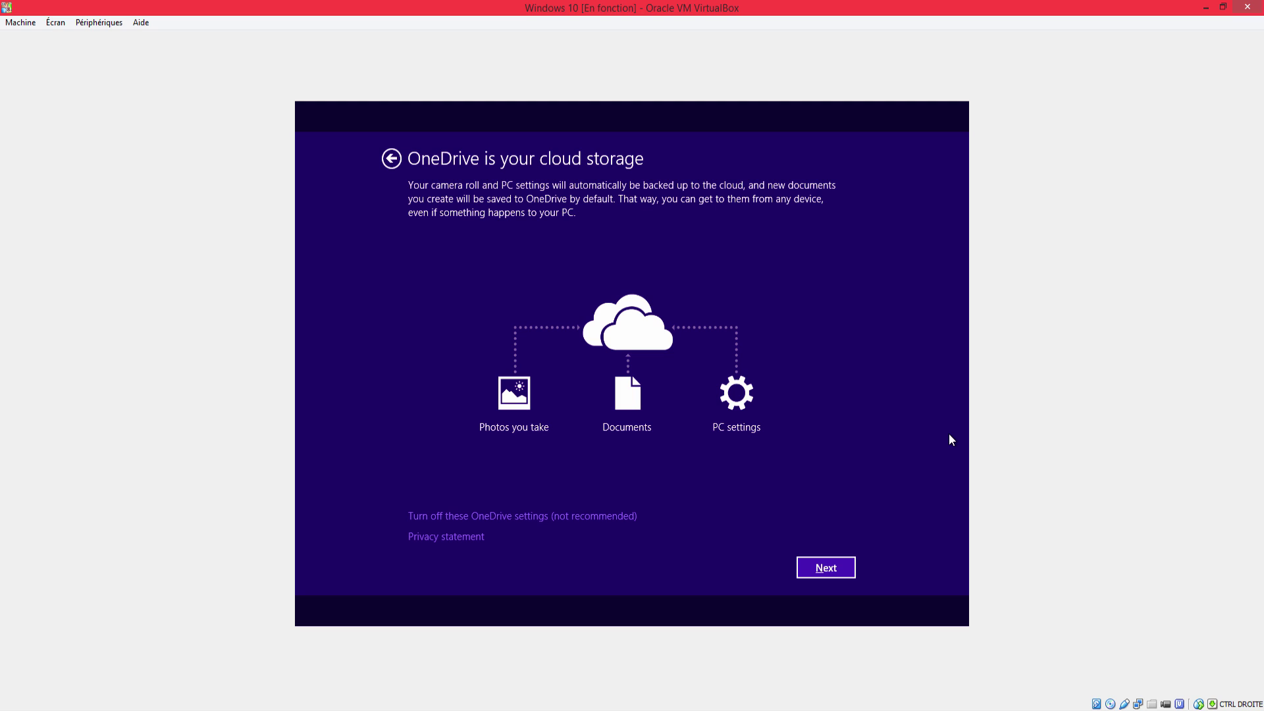
click(475, 520)
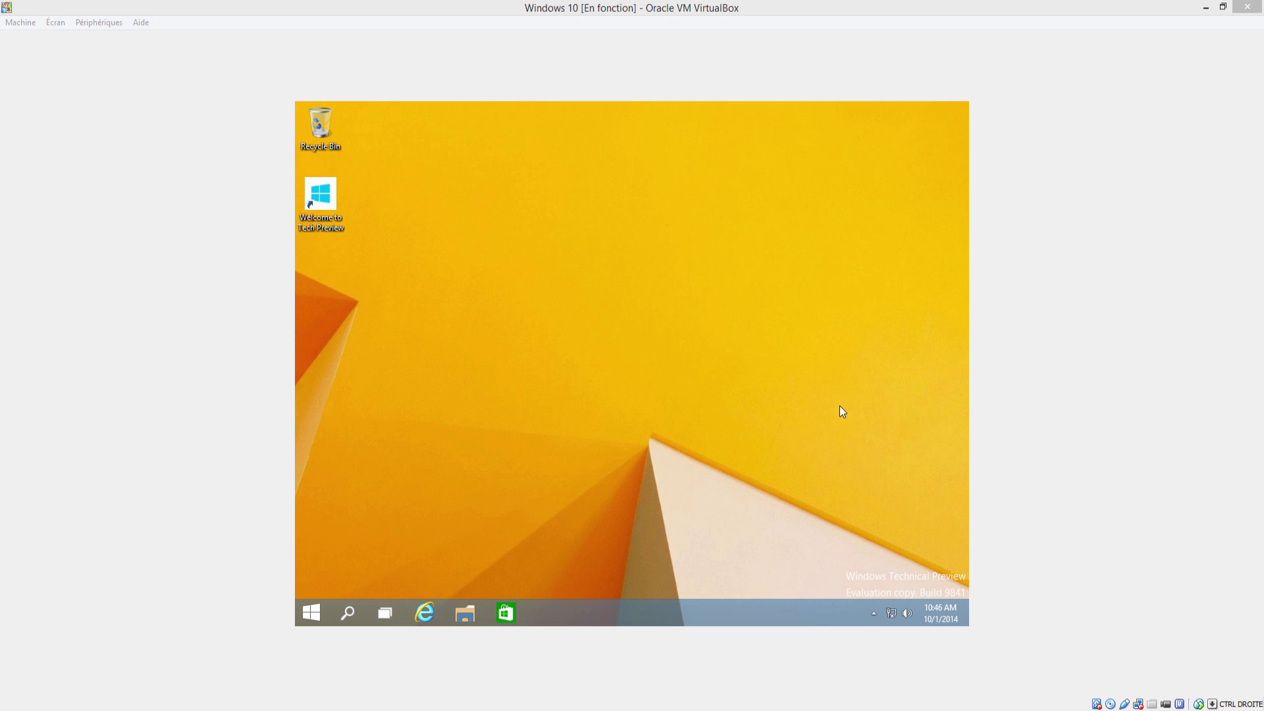
click(597, 325)
drag(547, 235, 662, 399)
drag(600, 297, 712, 503)
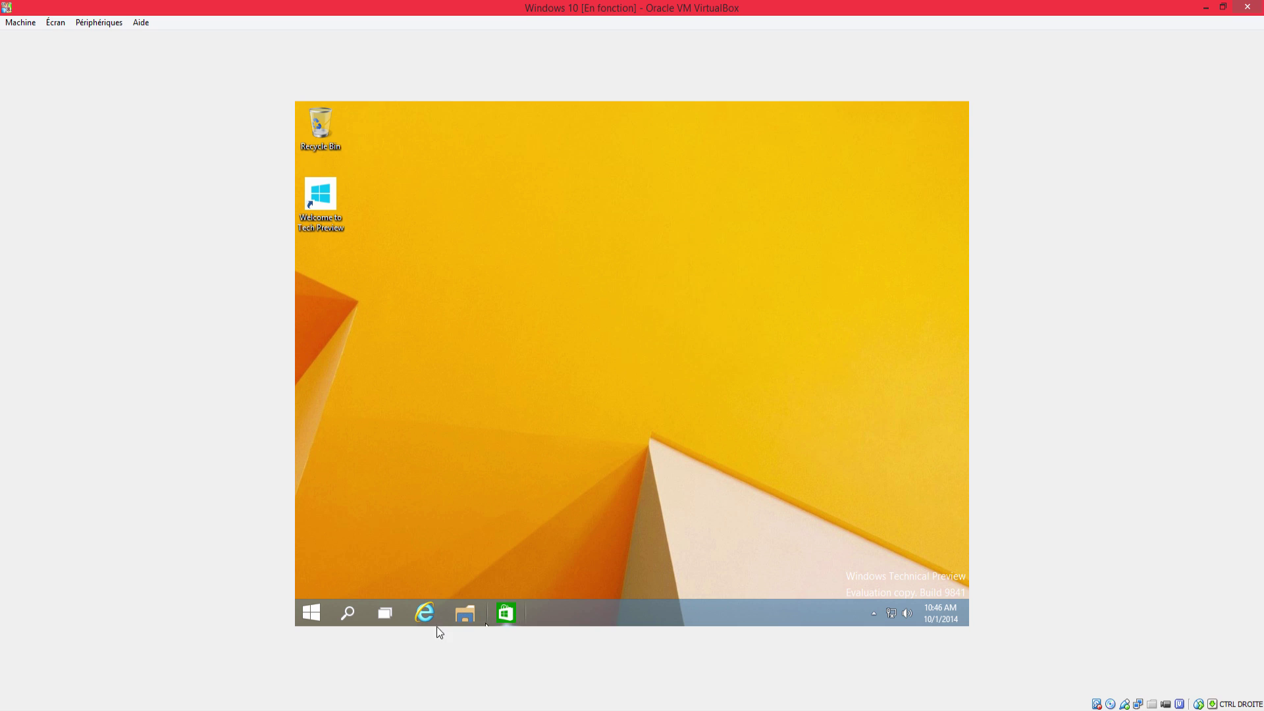
- View the Start menu with its All Apps list, return to the main list and open File Explorer
click(310, 612)
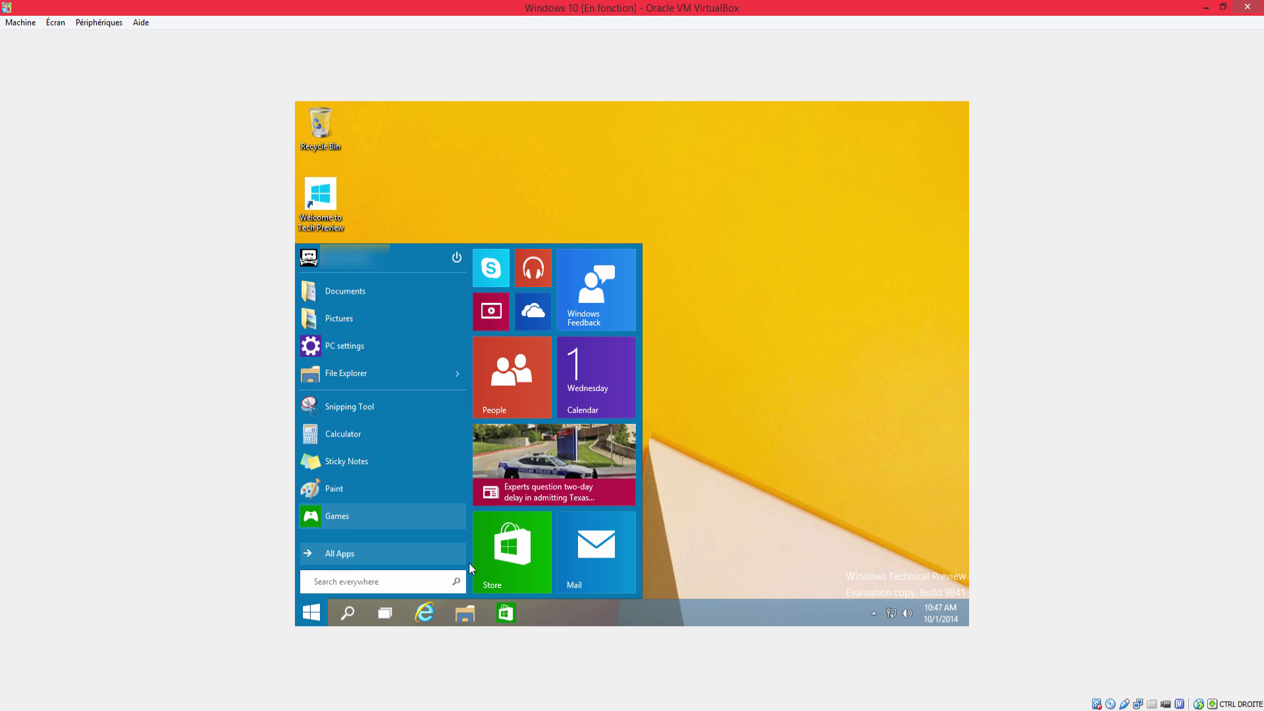
click(376, 563)
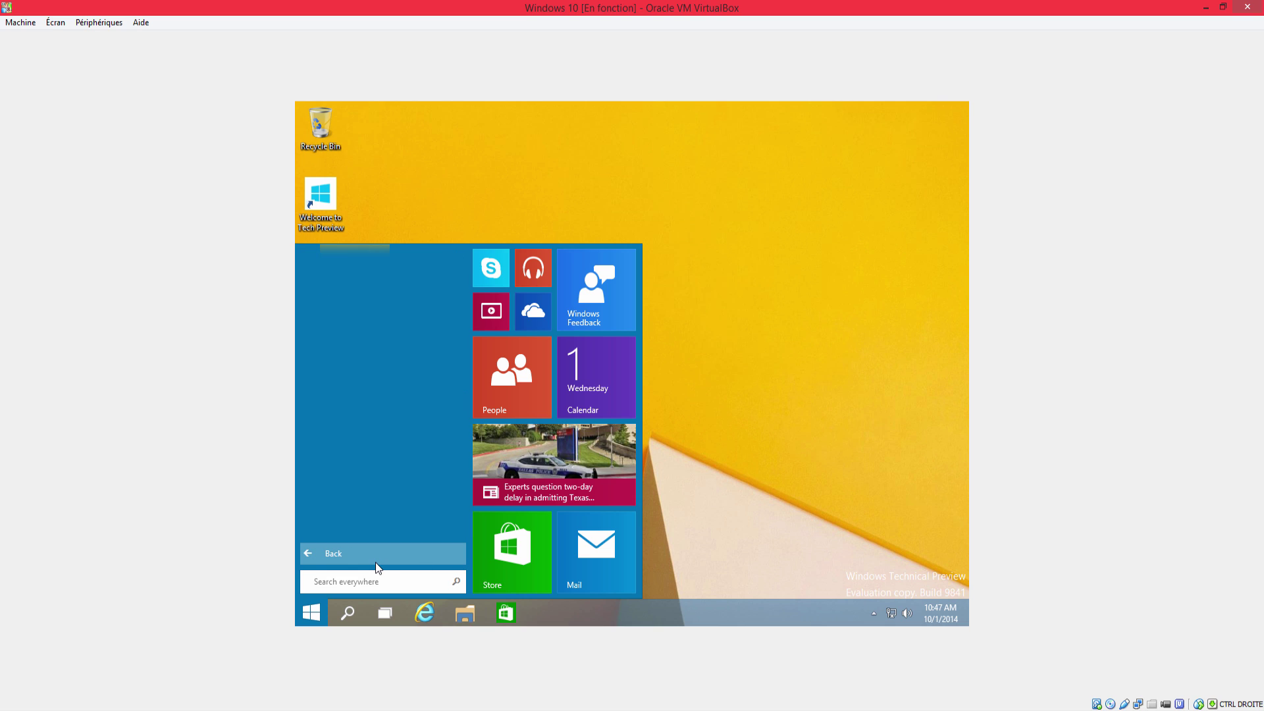
click(376, 563)
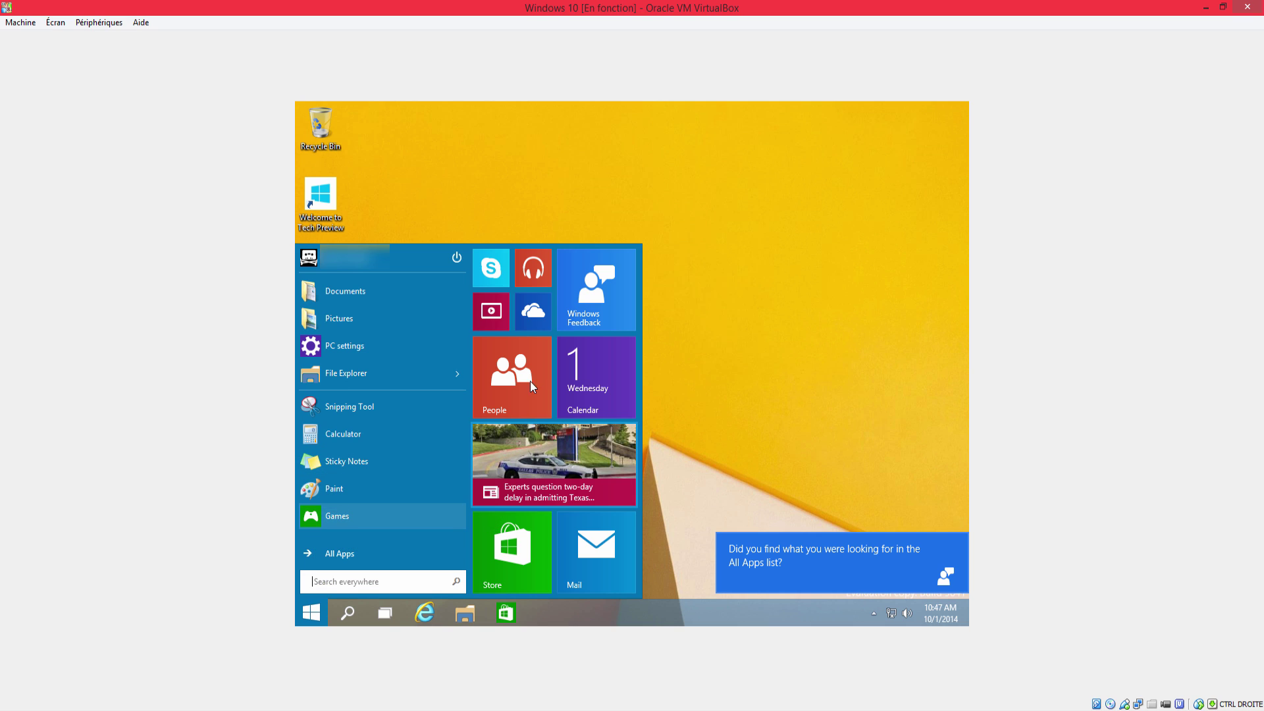
click(456, 612)
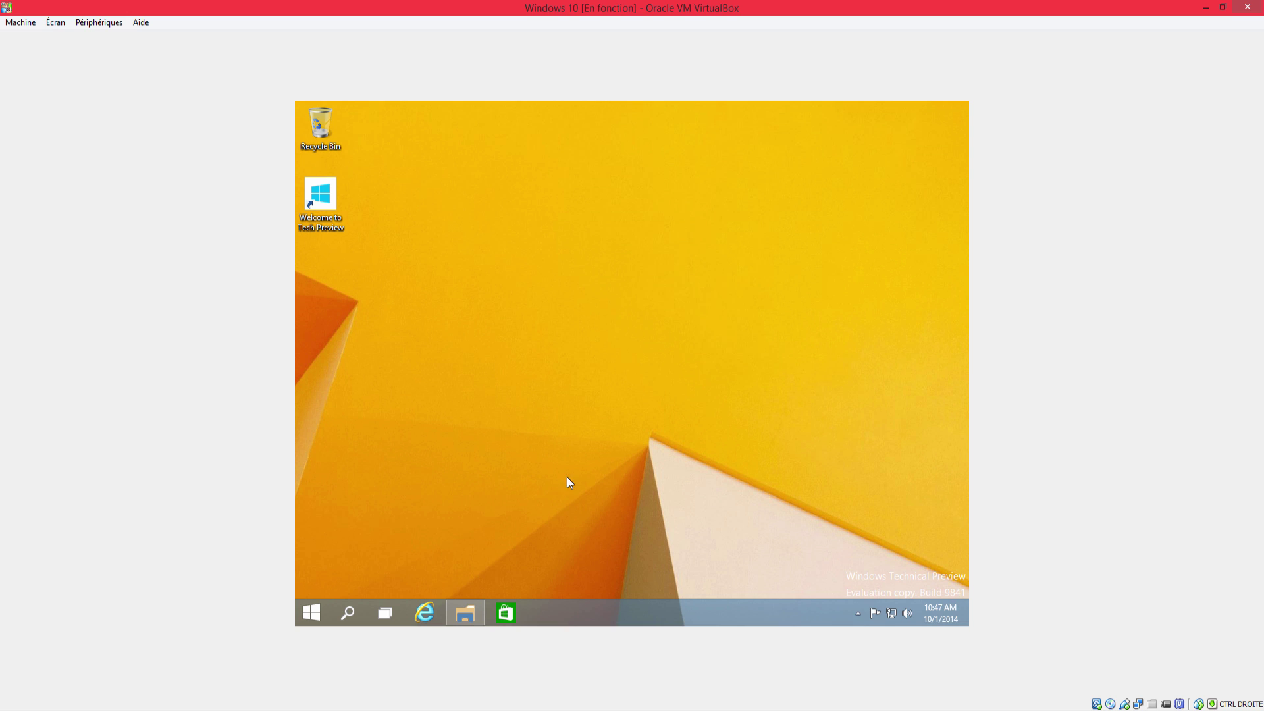
- Customize the notification area to always show all icons and notifications on the taskbar
click(858, 613)
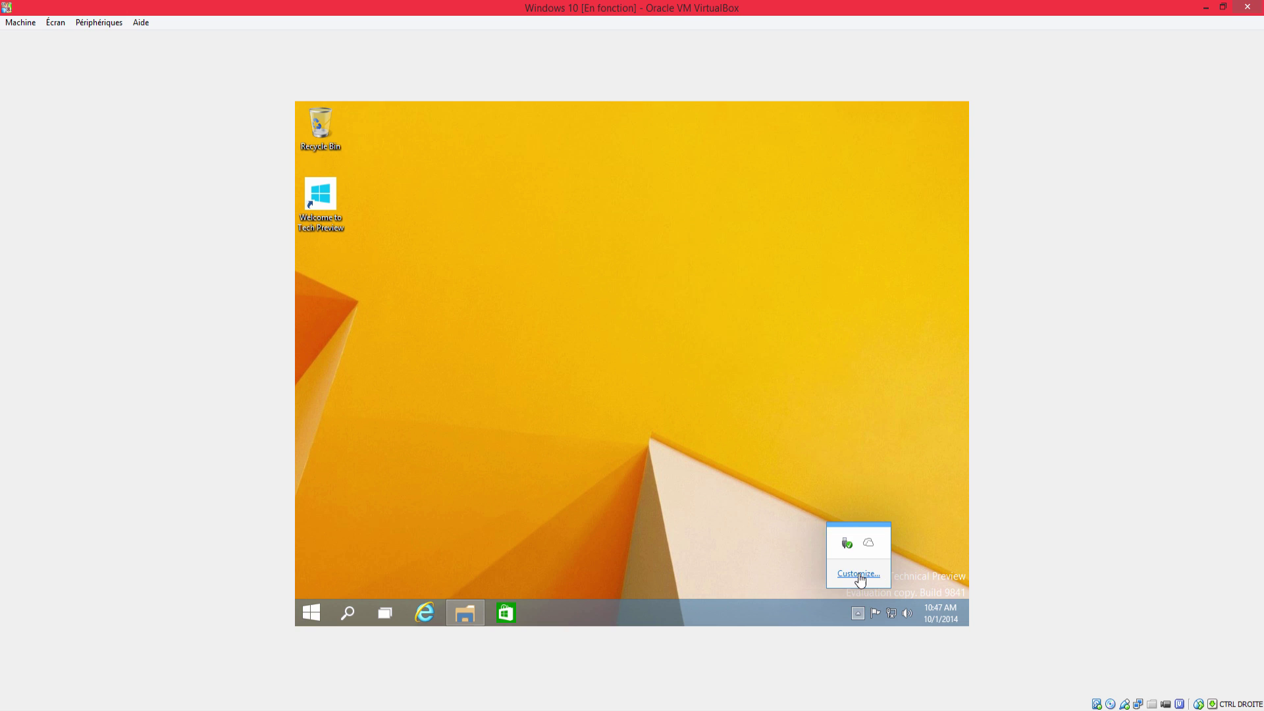
click(859, 574)
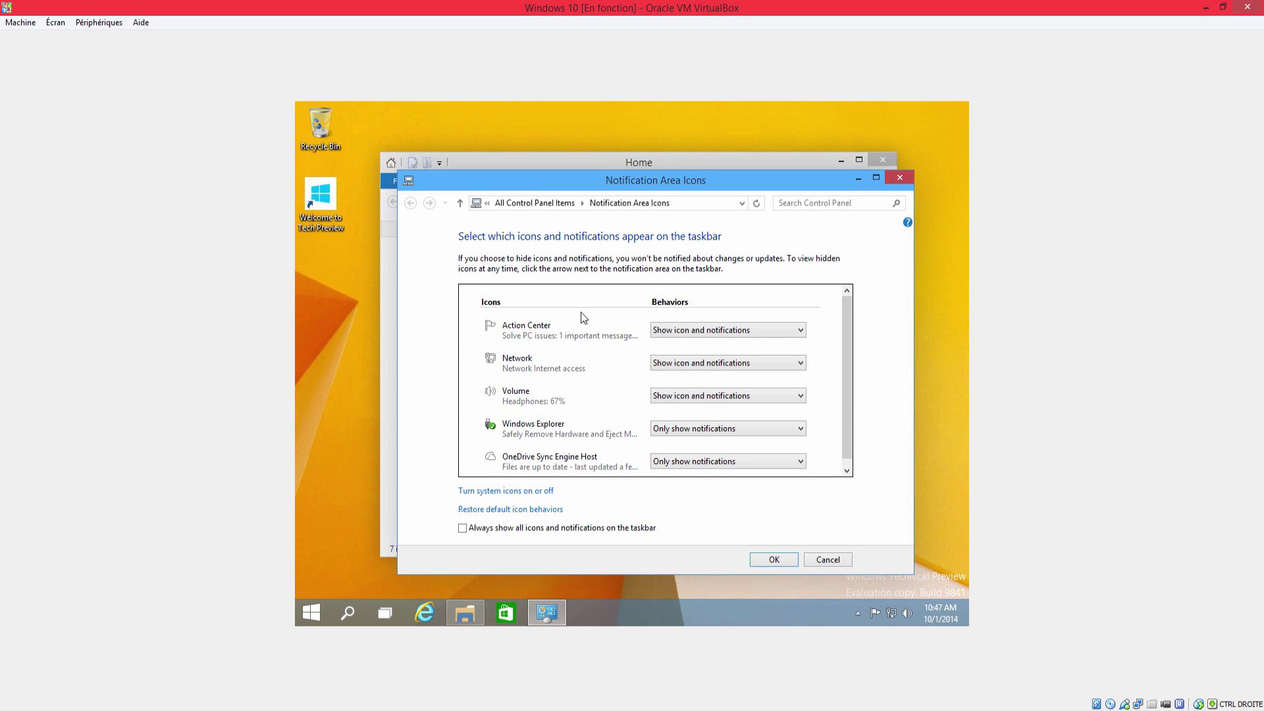
click(531, 529)
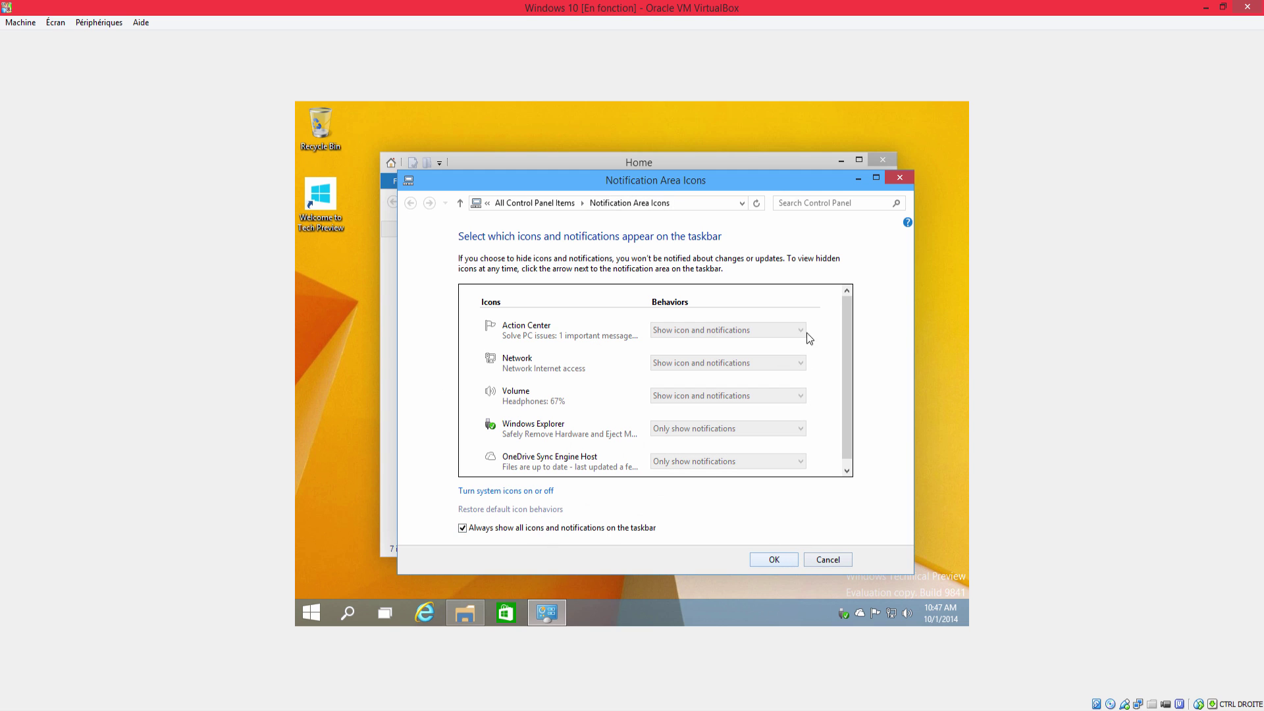
drag(792, 191, 780, 160)
click(761, 525)
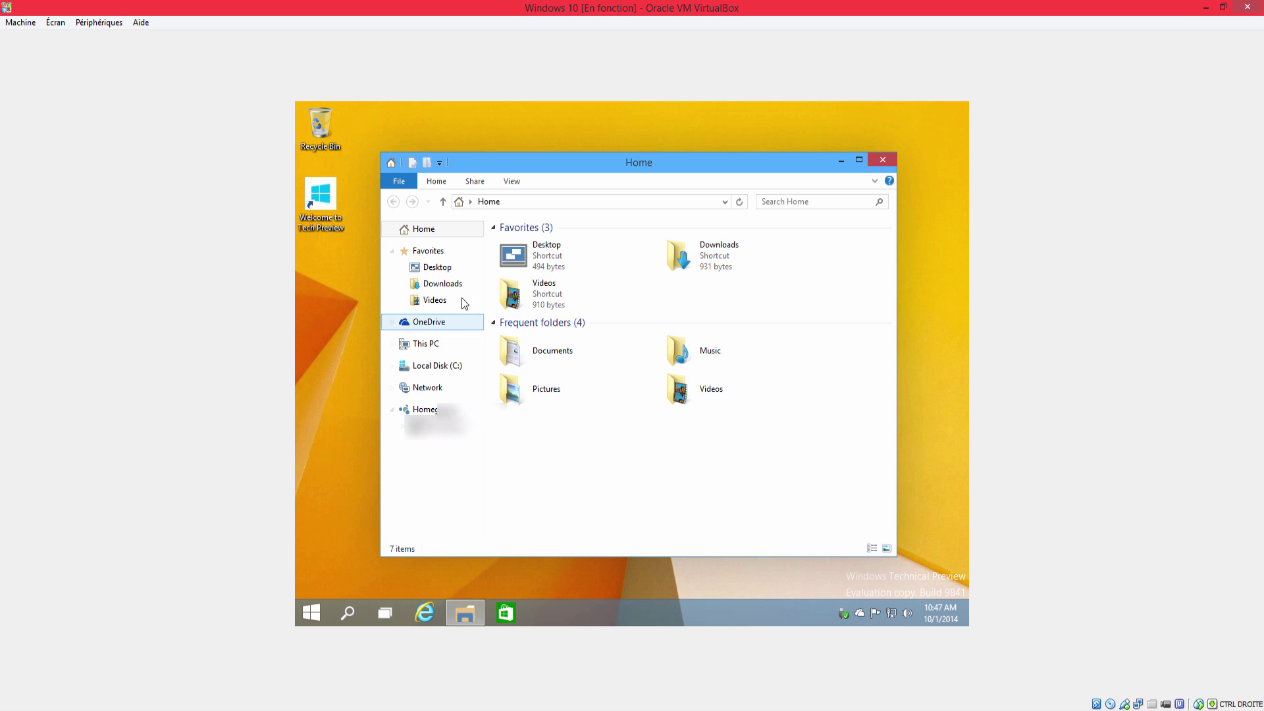
- Move the File Explorer window slightly higher, then add a second virtual desktop and switch to it
drag(642, 164, 644, 138)
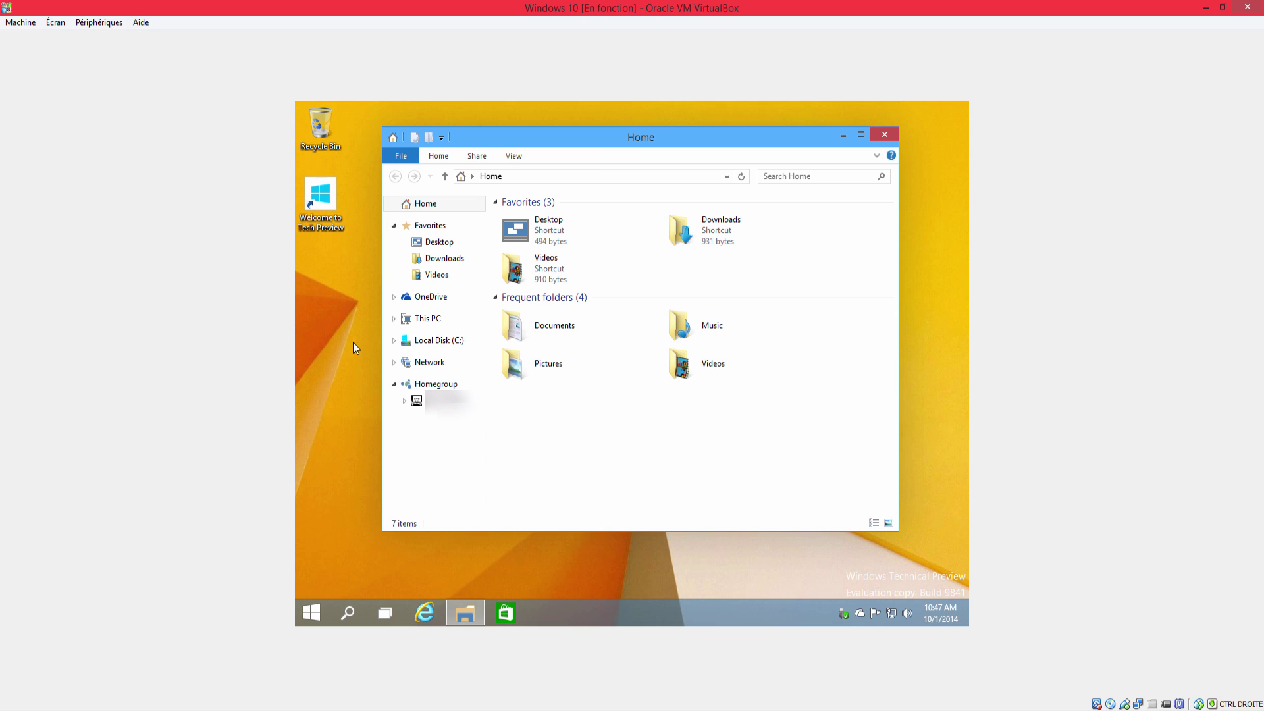
click(382, 608)
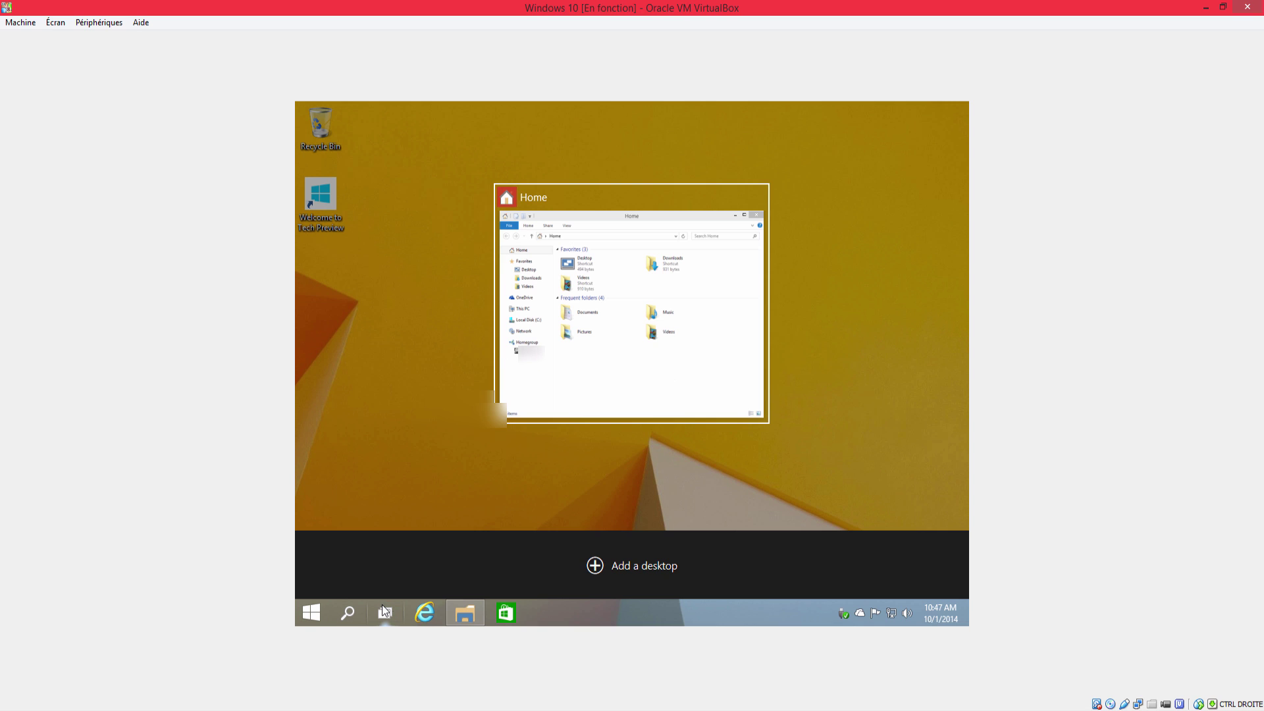
click(650, 548)
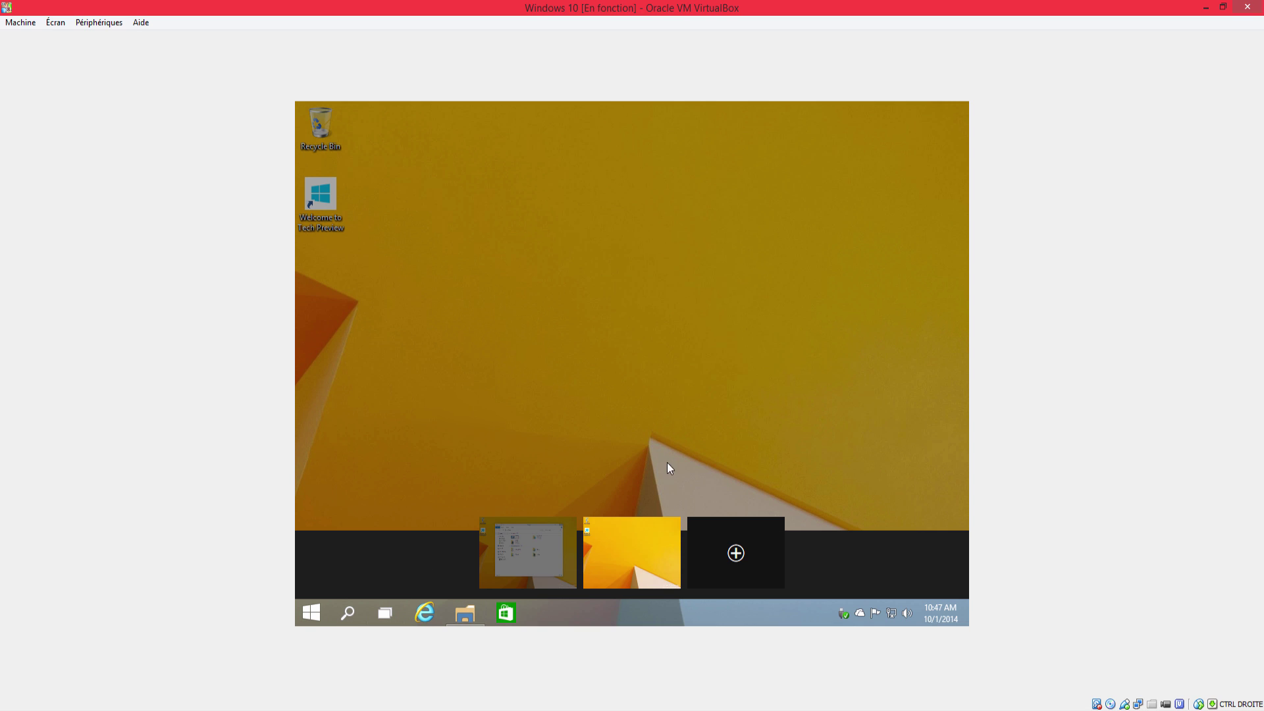
click(619, 561)
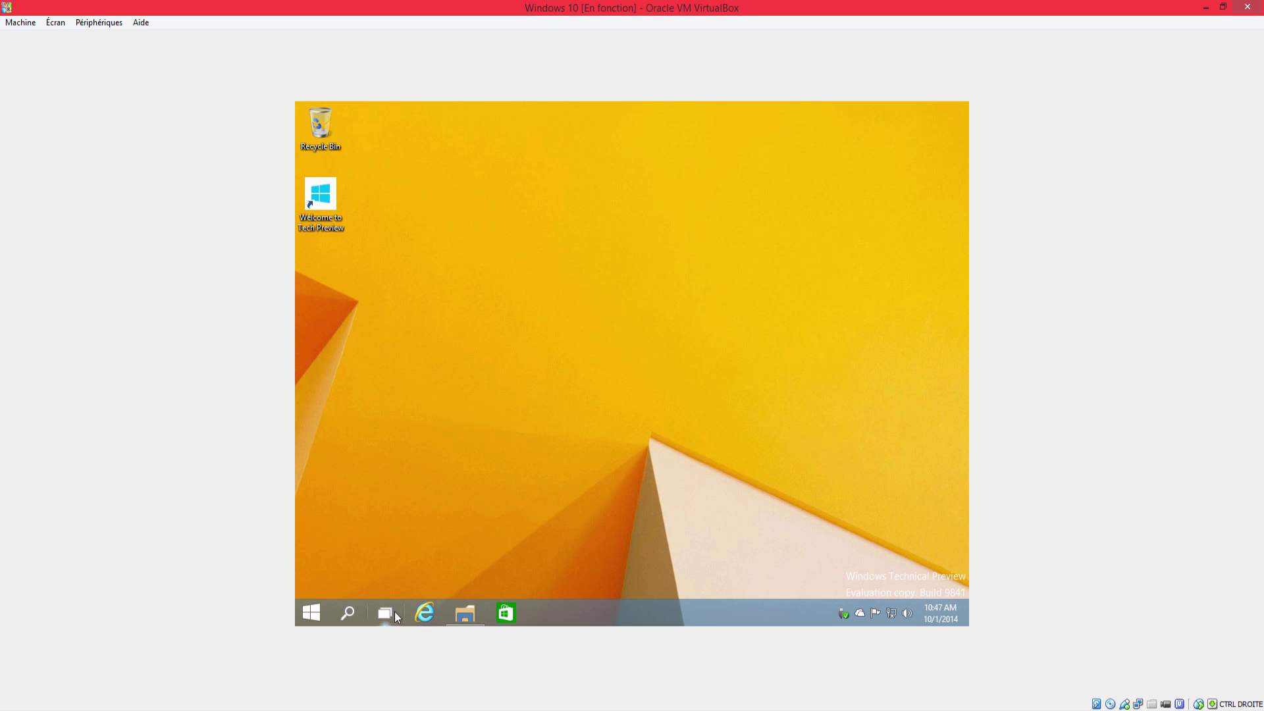
- Switch back to the first virtual desktop holding the File Explorer window
mouse_move(465, 614)
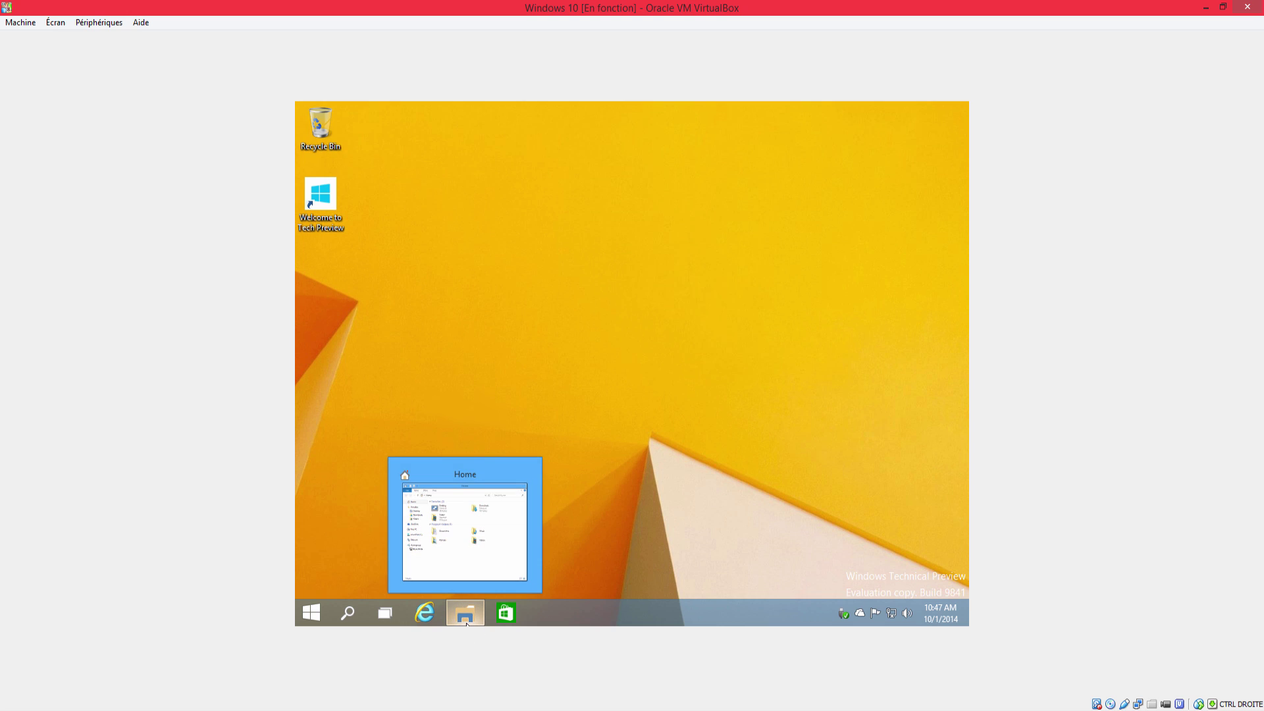
click(383, 617)
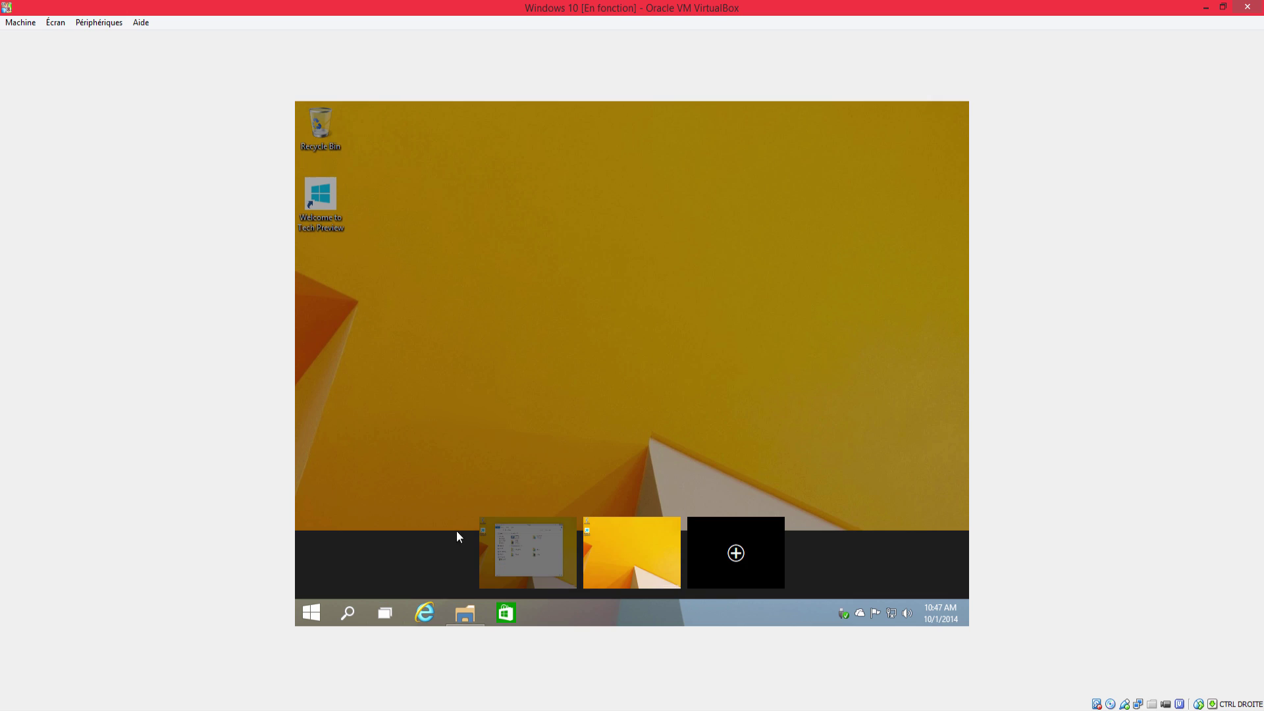
click(491, 532)
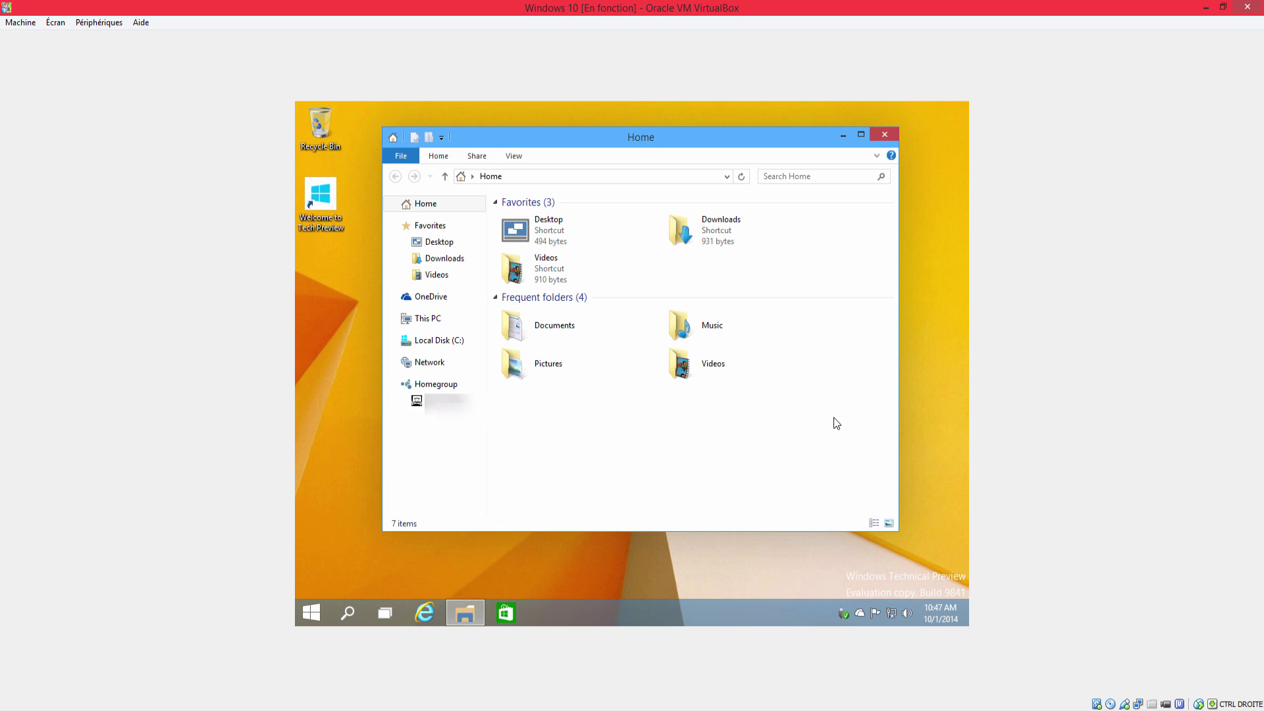
- Open Local Disk (C:) in File Explorer and display its folders as large icons
drag(942, 181, 336, 546)
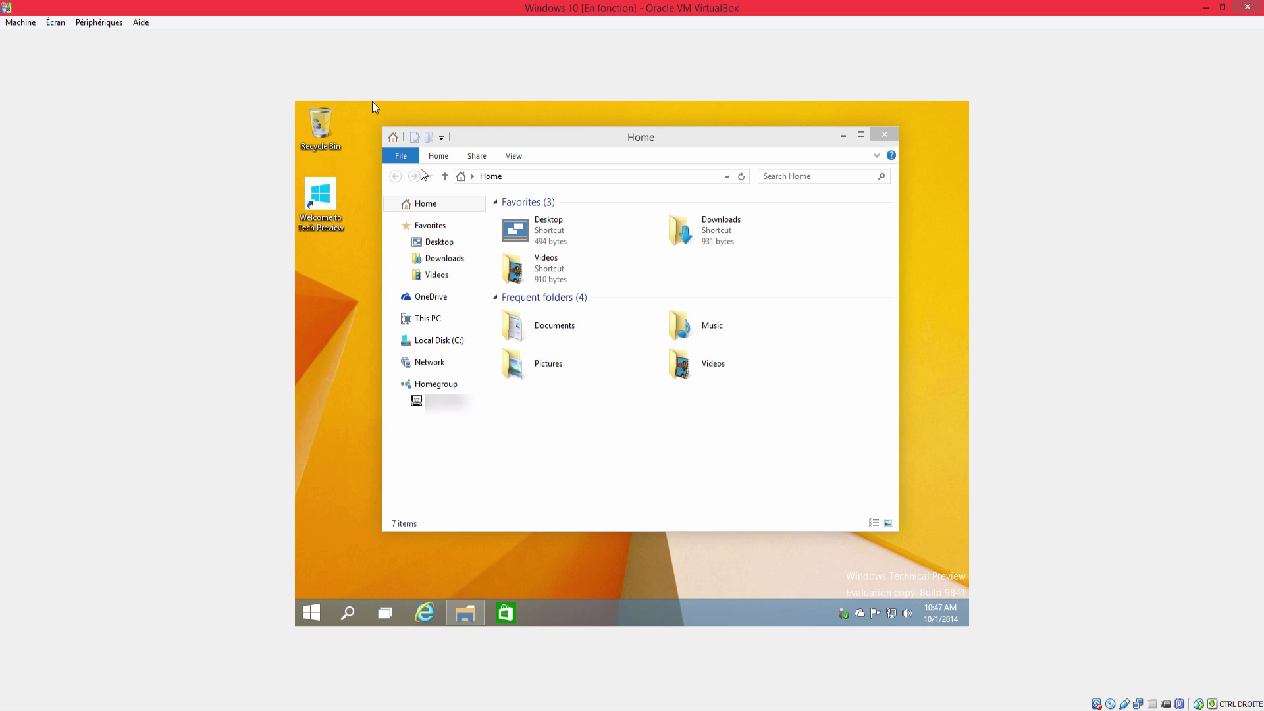
click(428, 345)
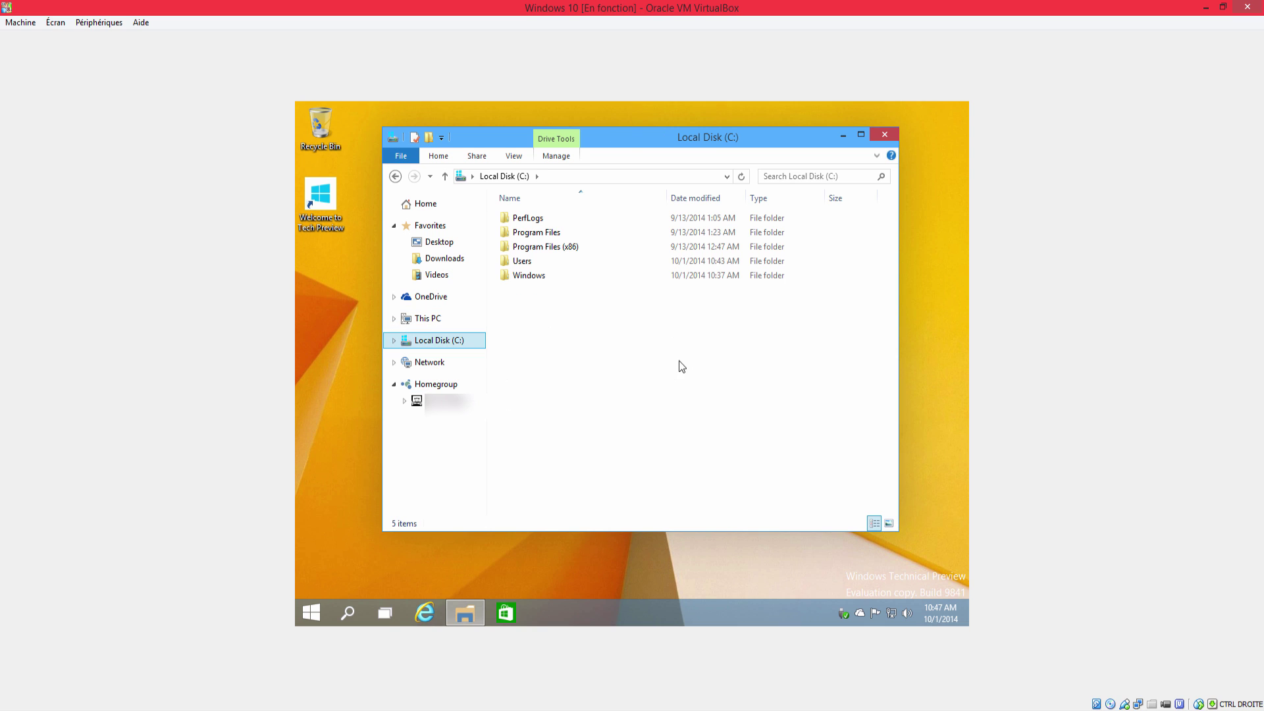
click(889, 524)
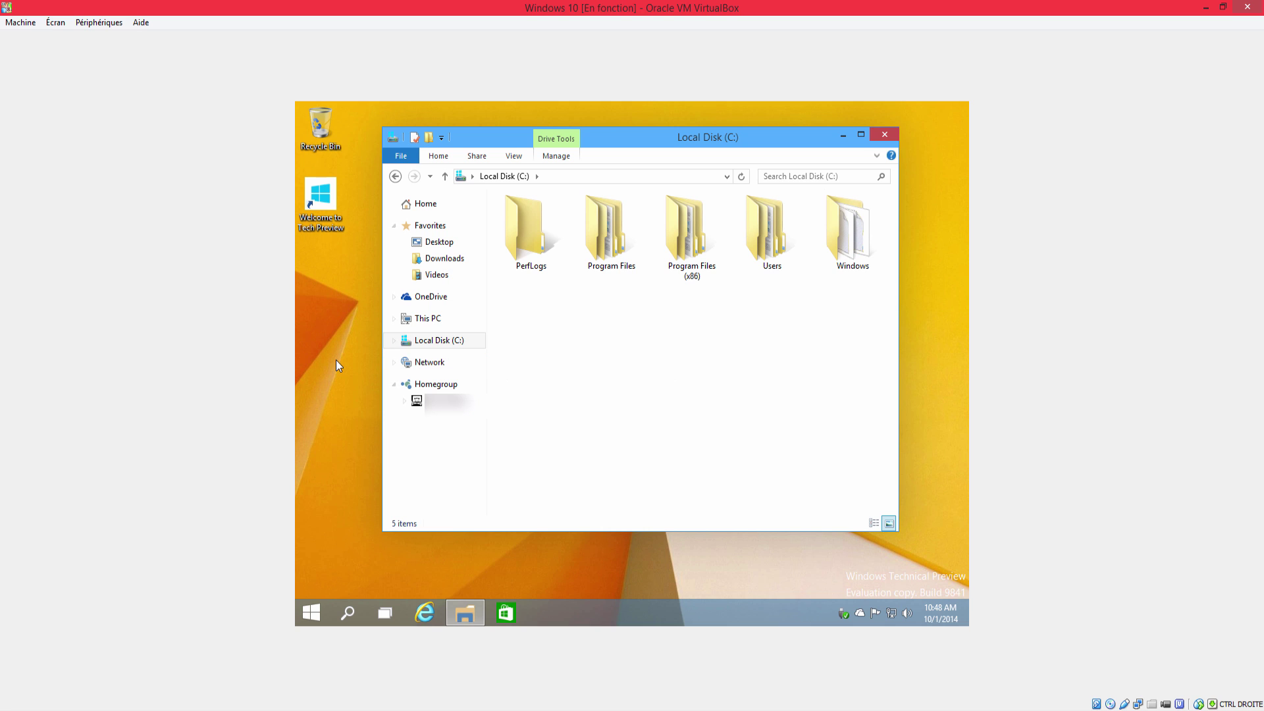
click(314, 614)
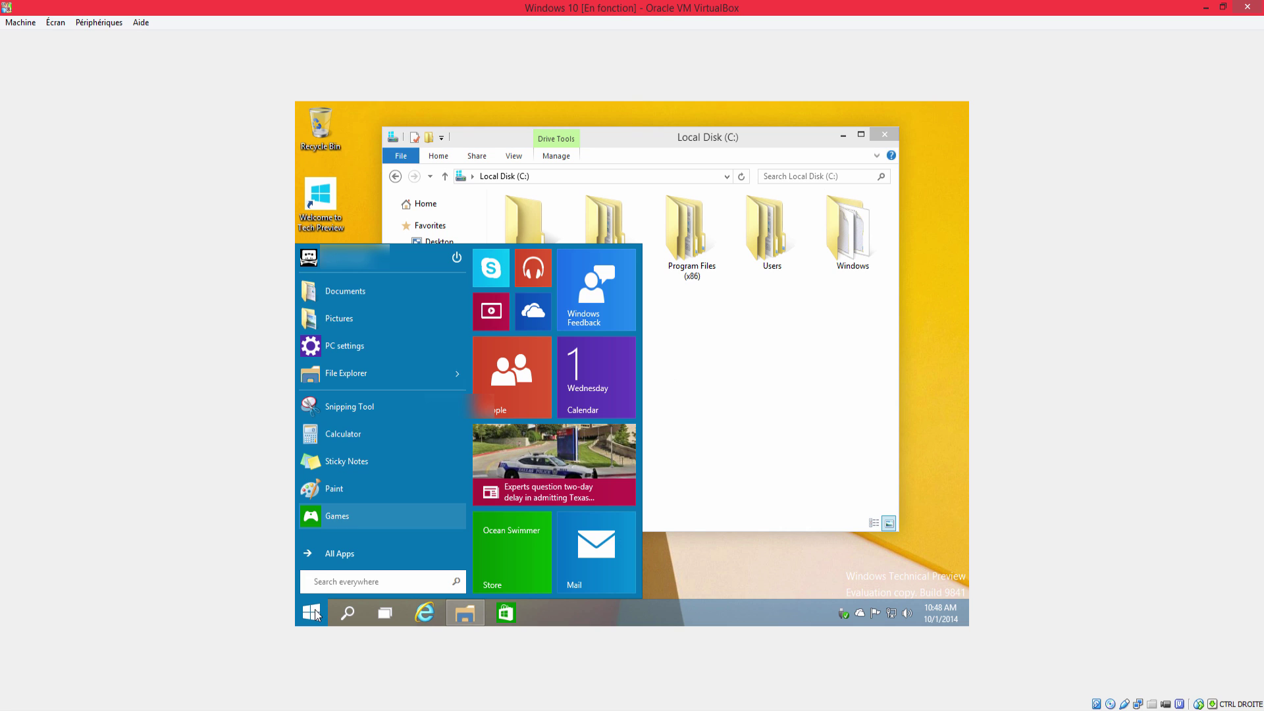
click(709, 376)
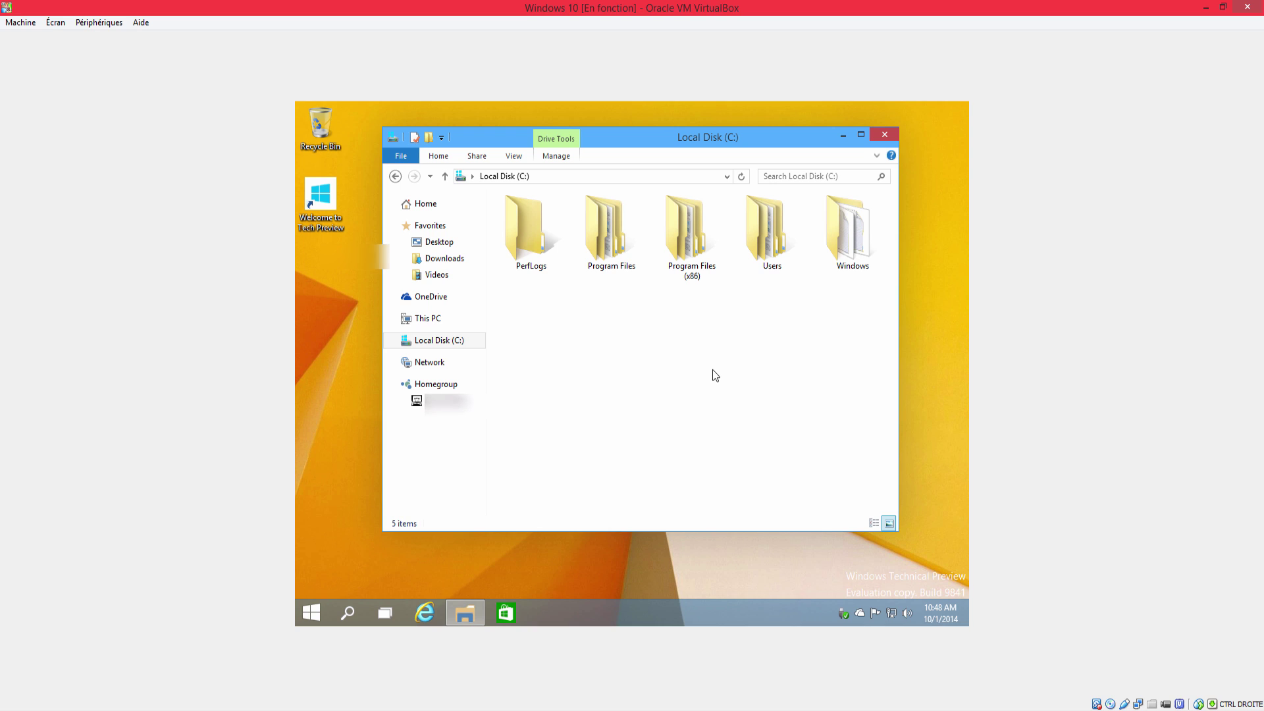